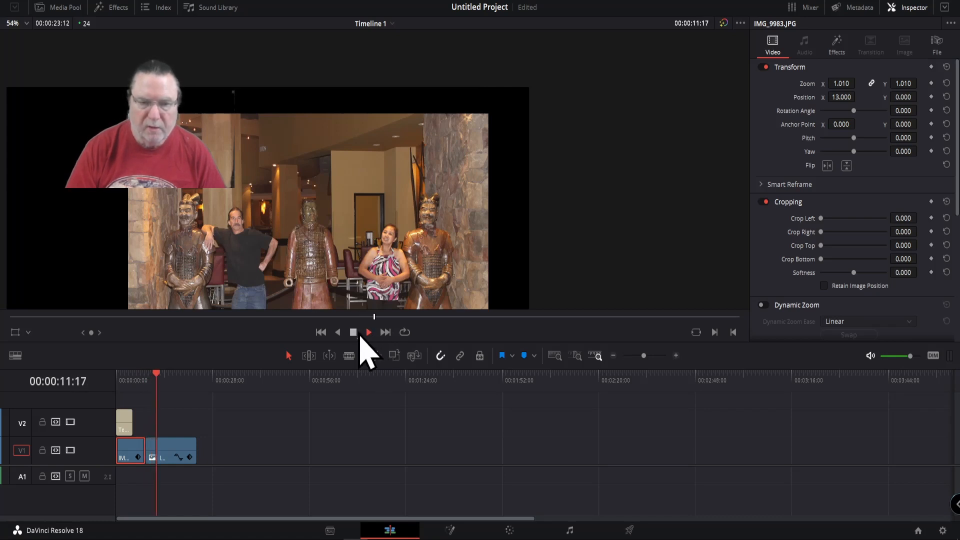
Step: Open the second clip of the timeline on the Color page and check its Object Removal mask overlay
left_click(366, 334)
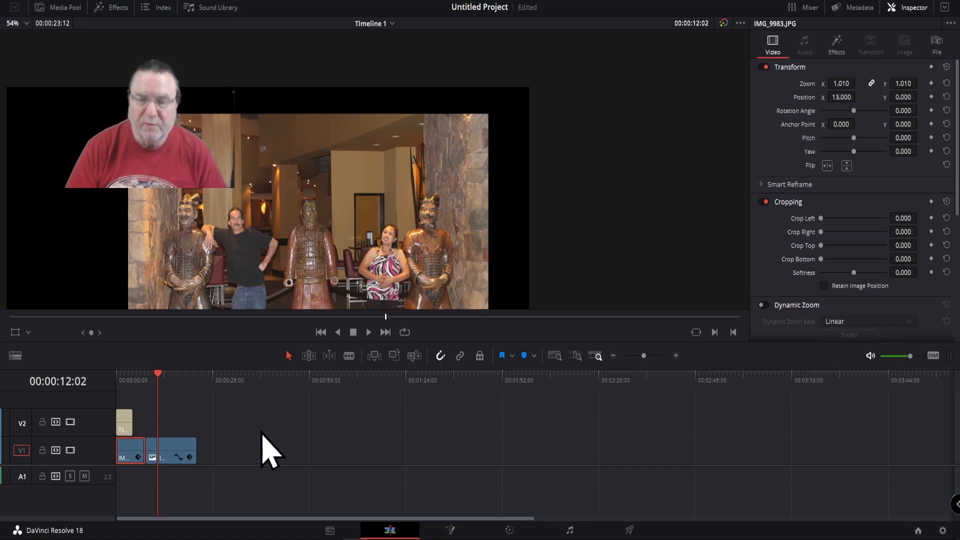
left_click(178, 451)
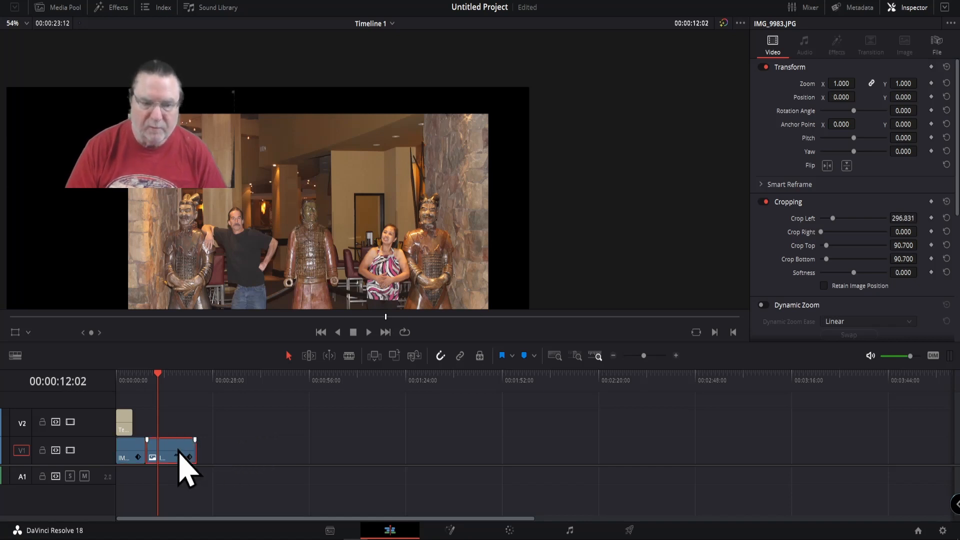
left_click(510, 530)
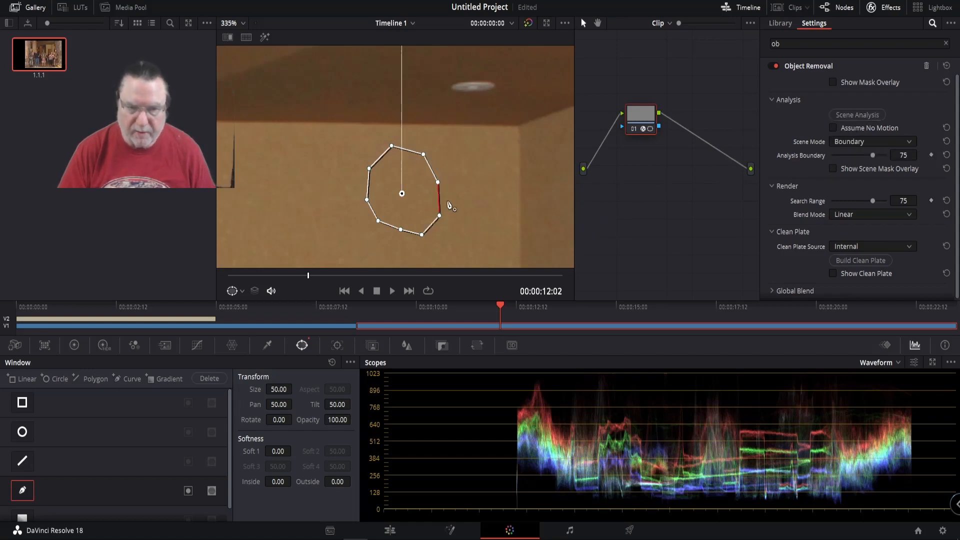
left_click(832, 83)
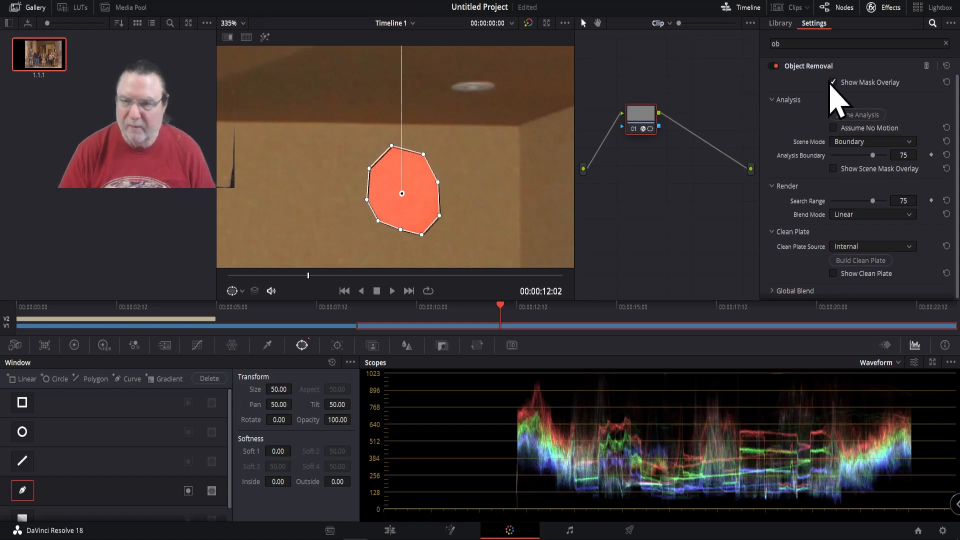
left_click(832, 82)
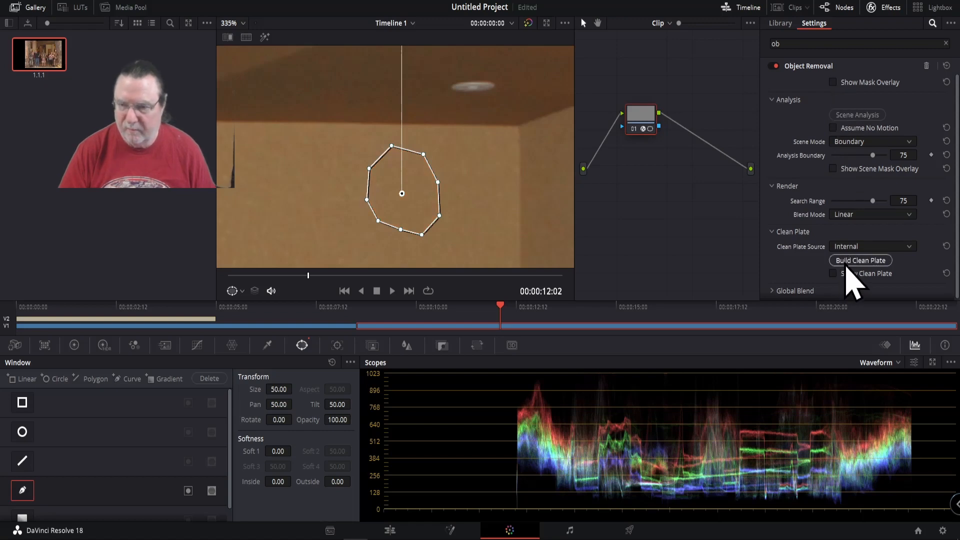
Step: Examine the masked wall area above the doorway up close and in the full picture on the Edit page
left_click(390, 531)
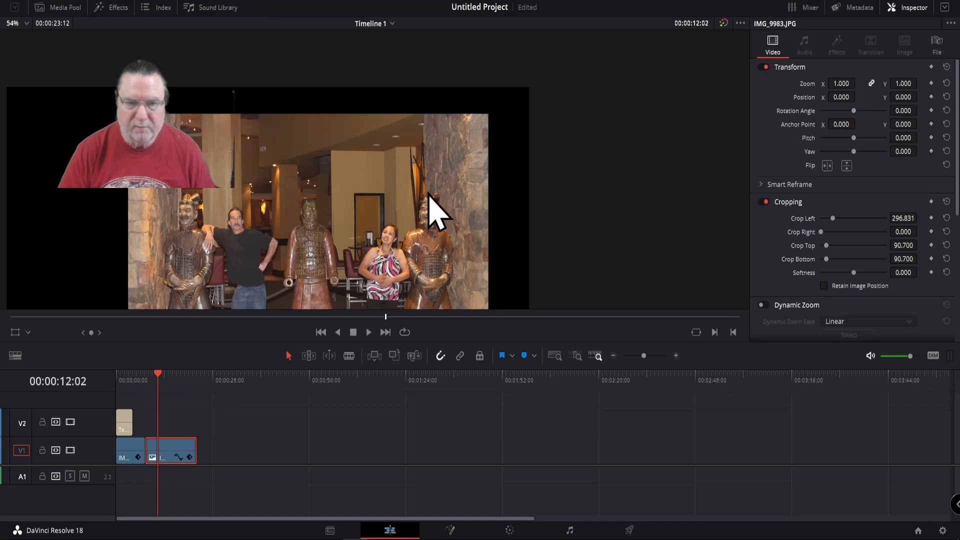
scroll(378, 179, "up", 8)
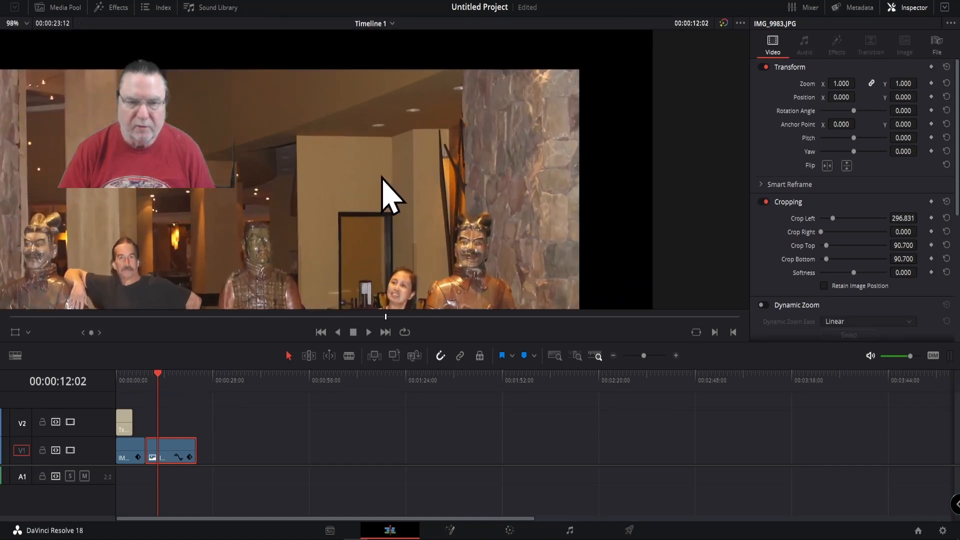
scroll(382, 176, "up", 6)
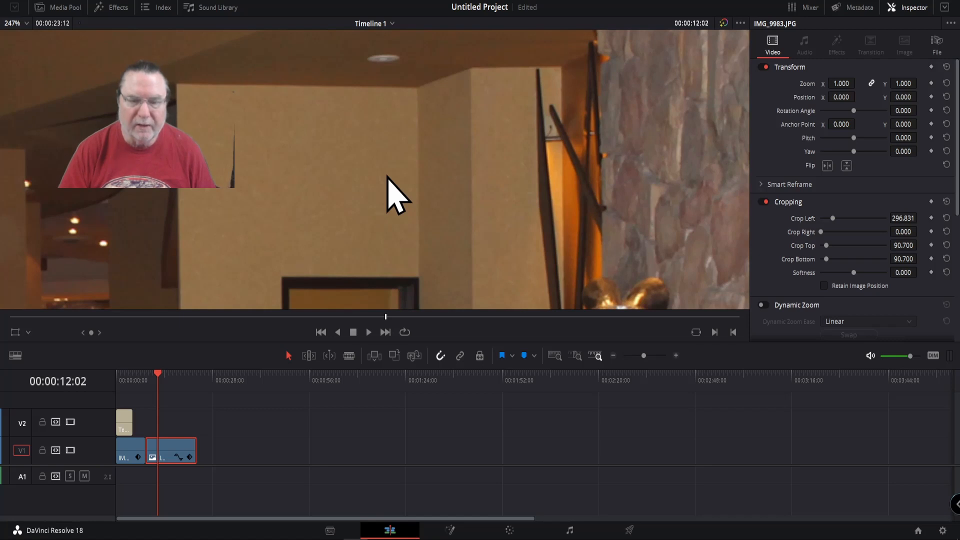
scroll(387, 176, "down", 5)
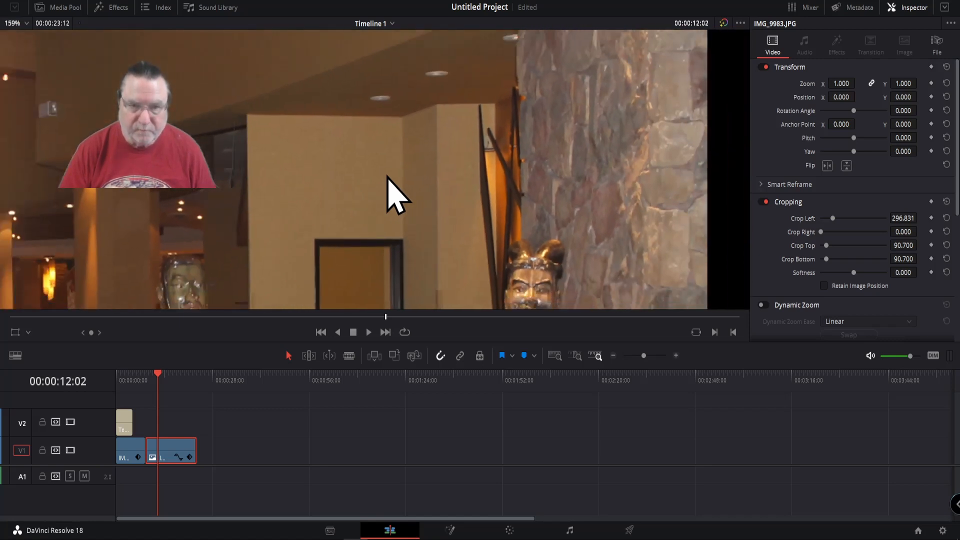
scroll(387, 176, "down", 6)
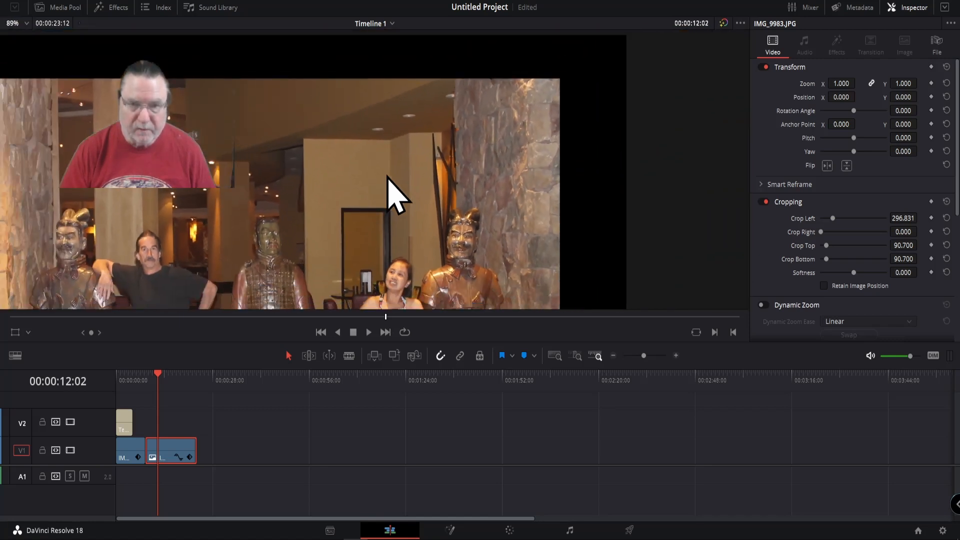
scroll(387, 176, "down", 4)
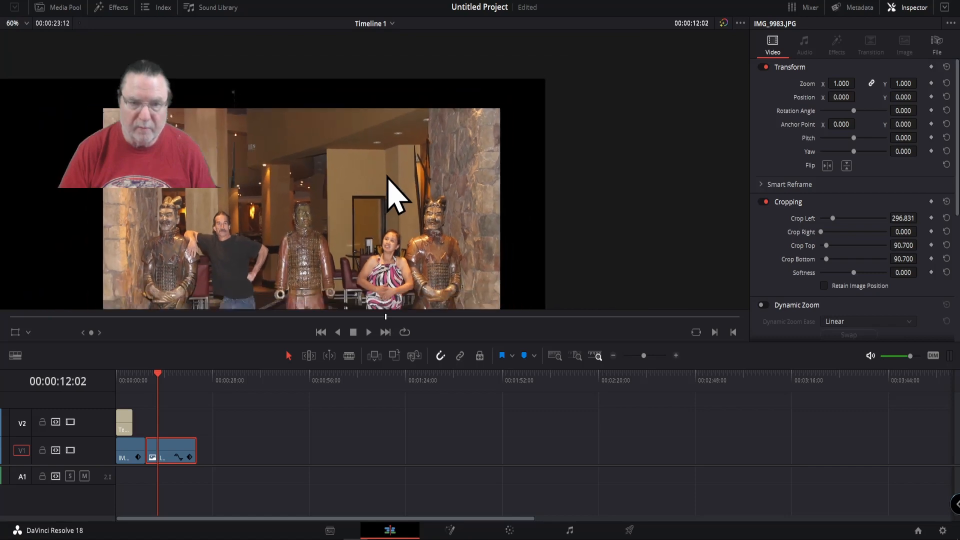
scroll(388, 176, "up", 1)
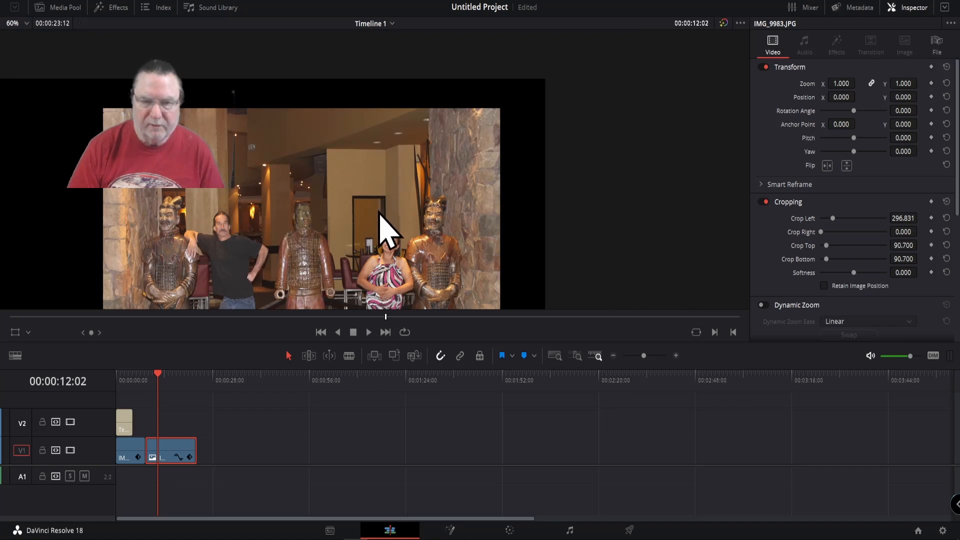
left_click_drag(368, 204, 367, 152)
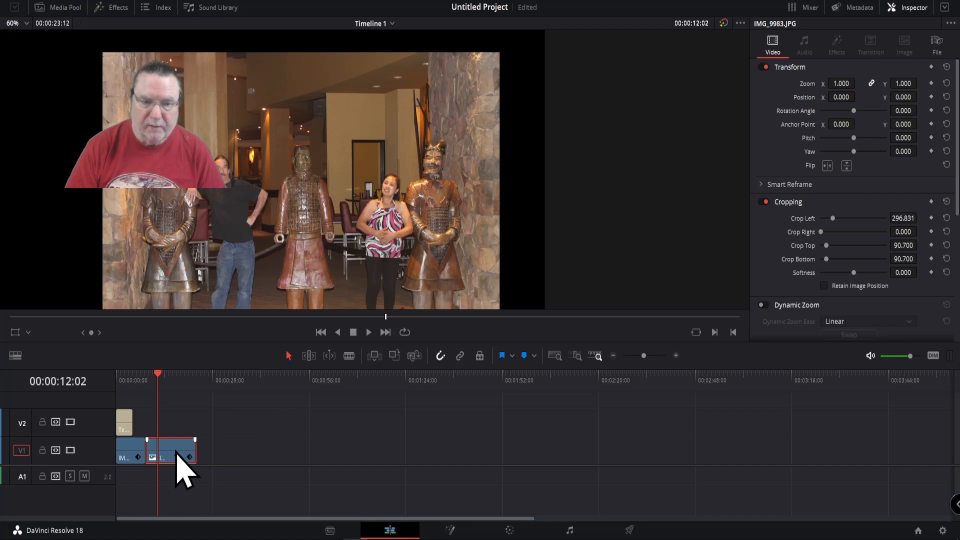
Step: Add a serial node after node 01 on the Color page and place it below that node
left_click(509, 531)
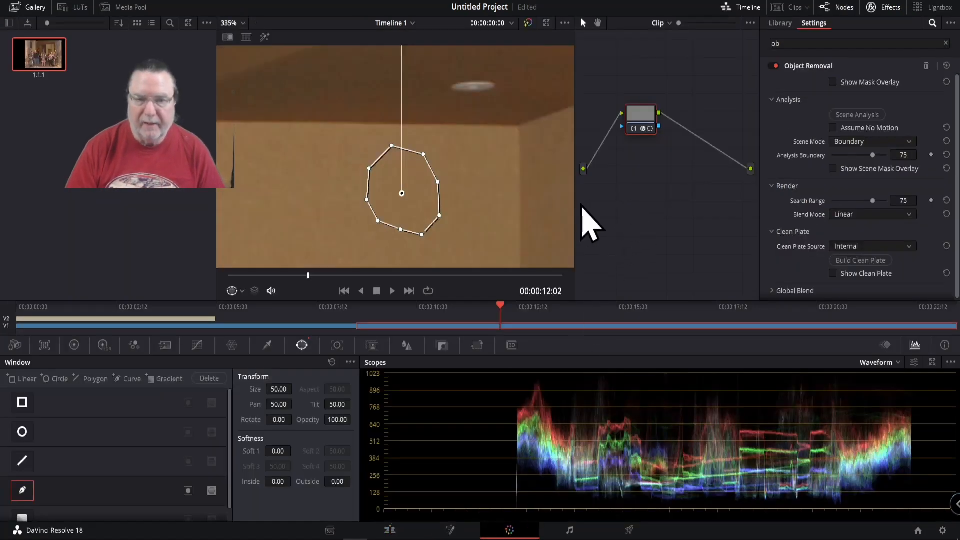
scroll(448, 182, "down", 5)
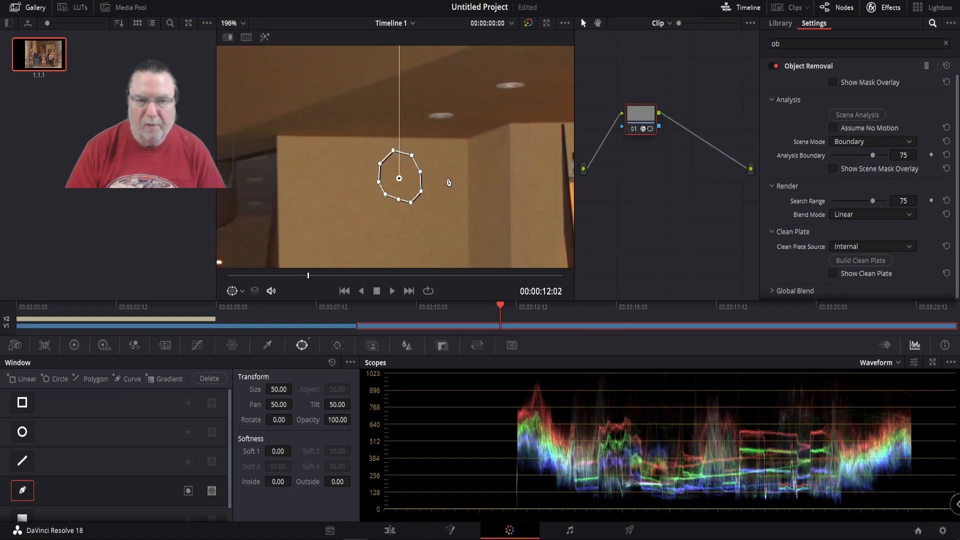
scroll(448, 181, "down", 2)
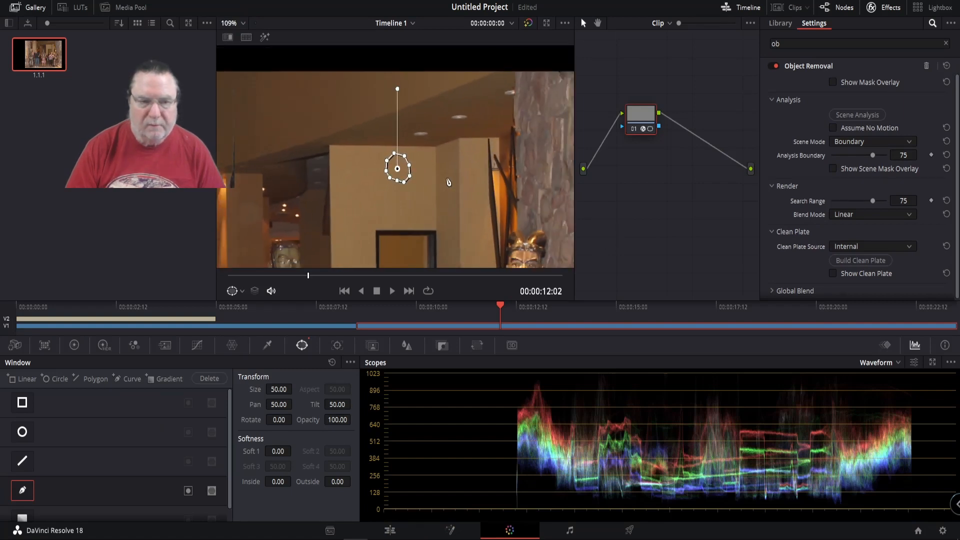
scroll(448, 181, "down", 1)
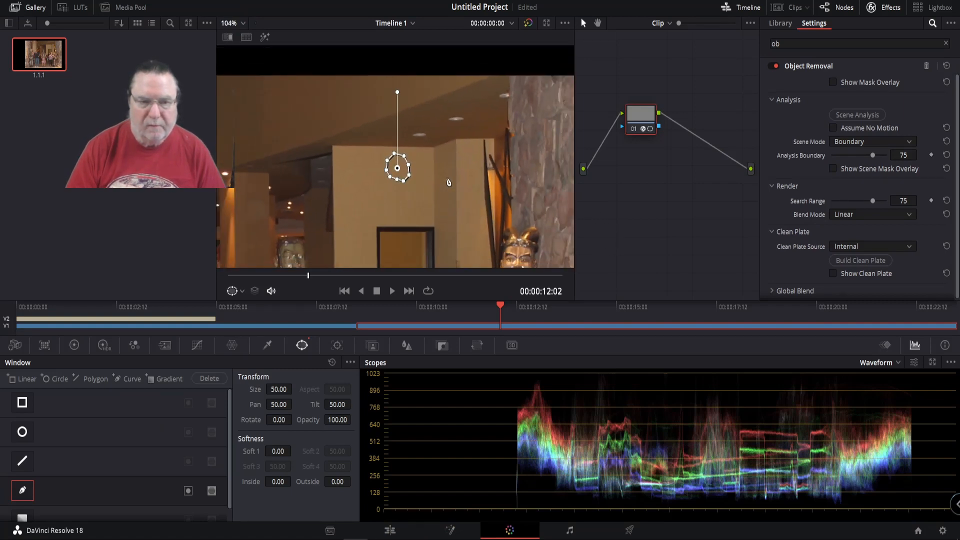
right_click(645, 126)
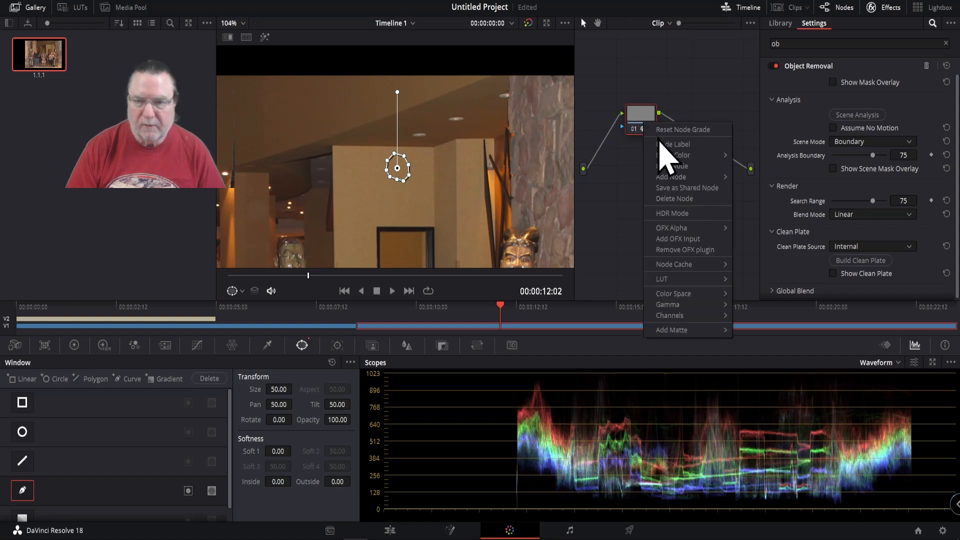
mouse_move(677, 177)
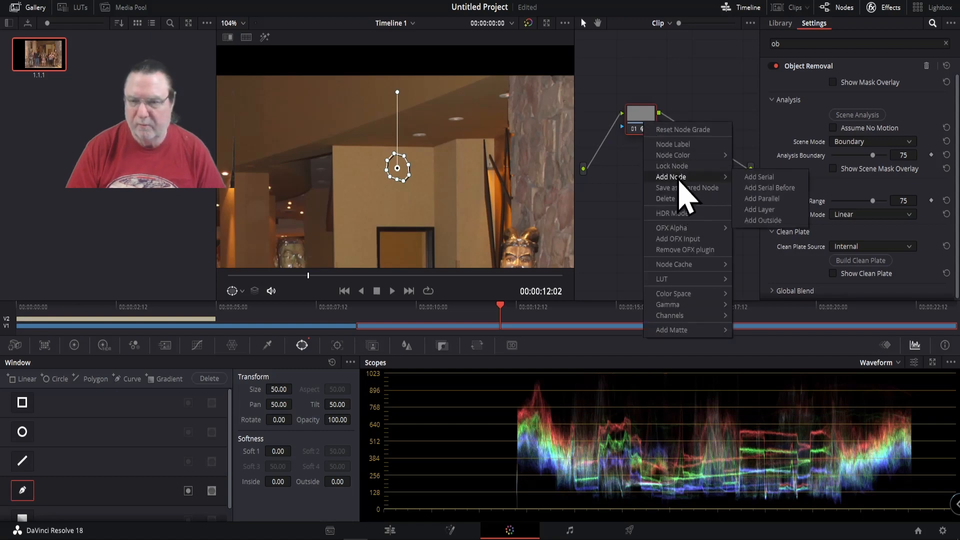
left_click(745, 178)
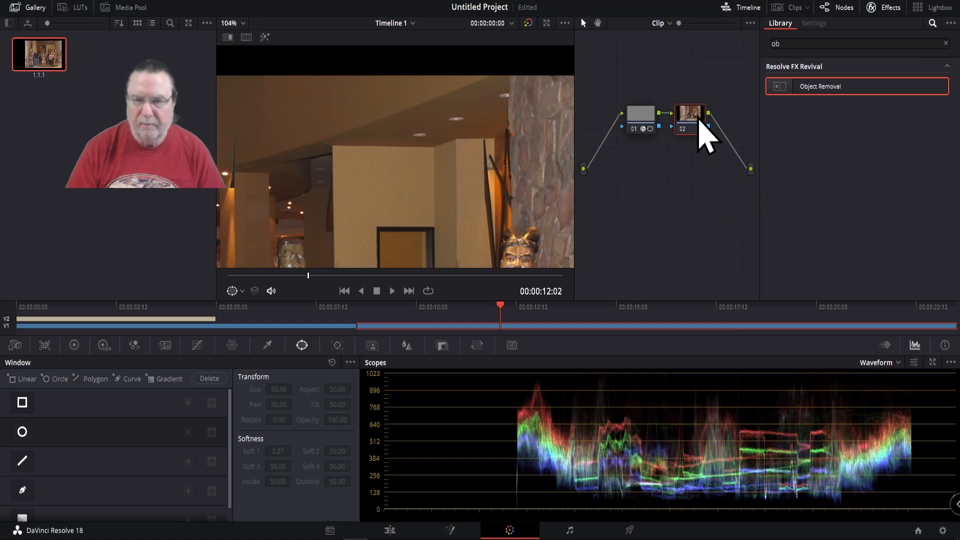
left_click_drag(696, 122, 655, 161)
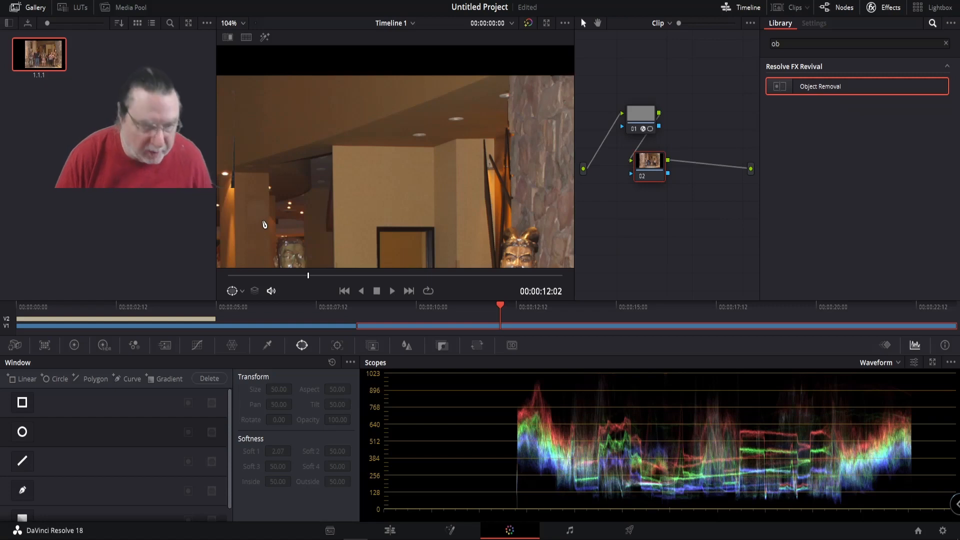
Step: Apply the Object Removal effect to node 02 and activate a Curve window on it
key("ctrl")
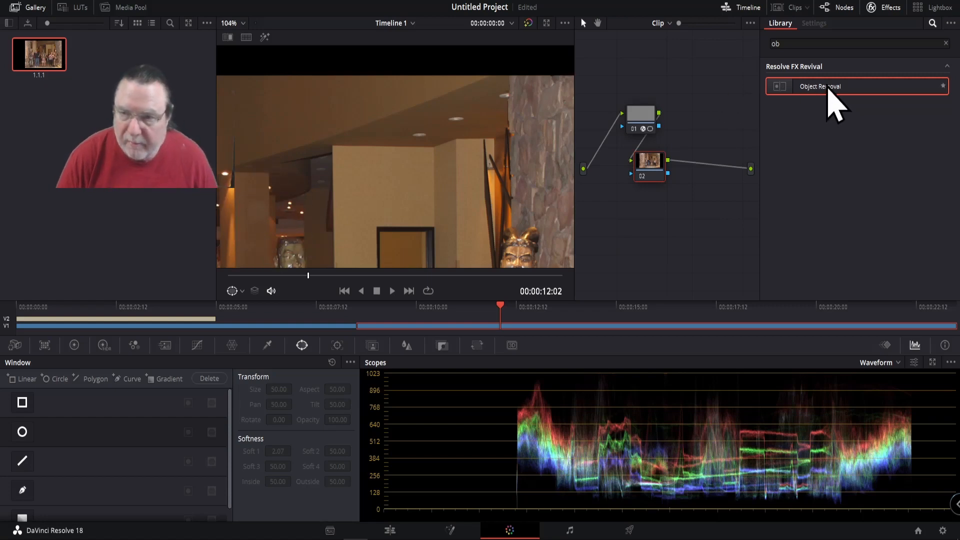
left_click_drag(829, 89, 661, 171)
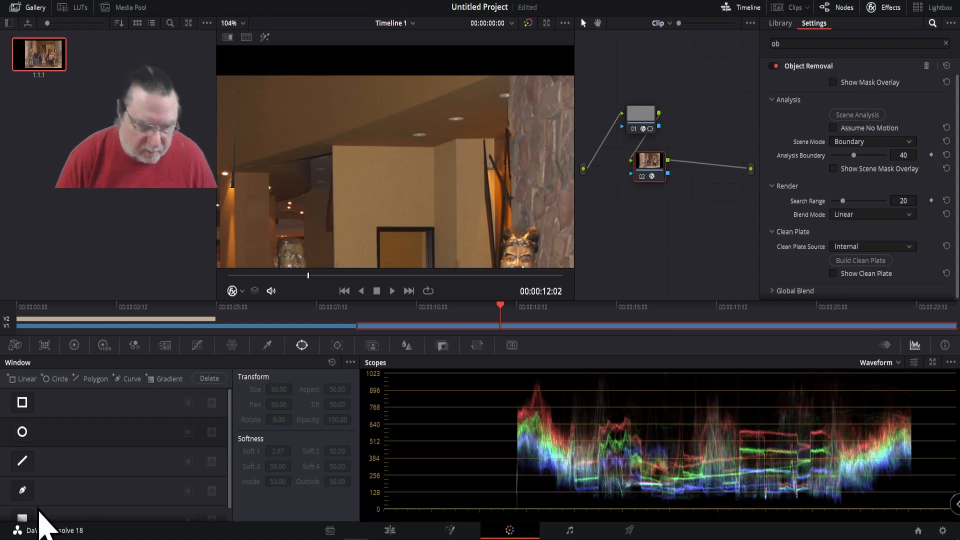
left_click(22, 490)
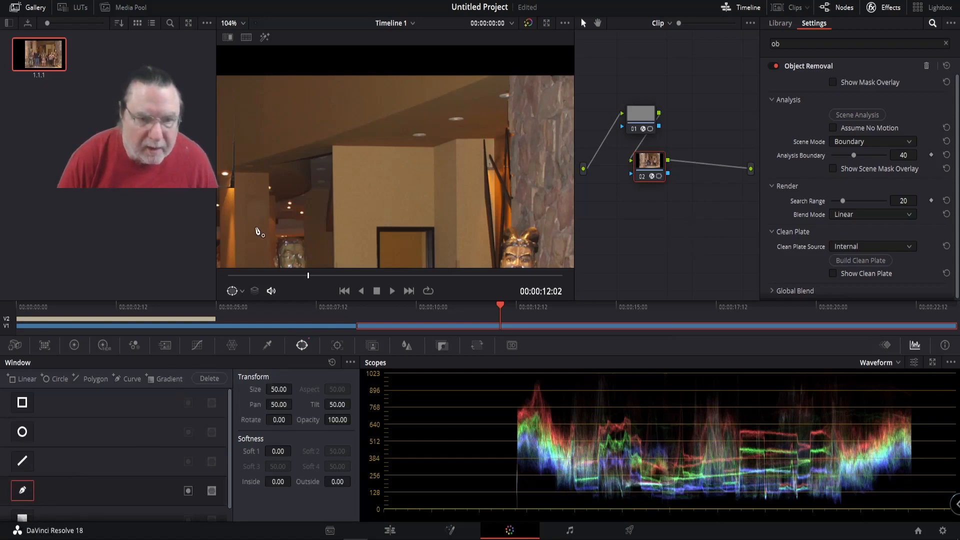
Step: Hide the gallery and draw a small closed curve mask around the spot on the pillar beside the middle statue's head
scroll(273, 218, "up", 4)
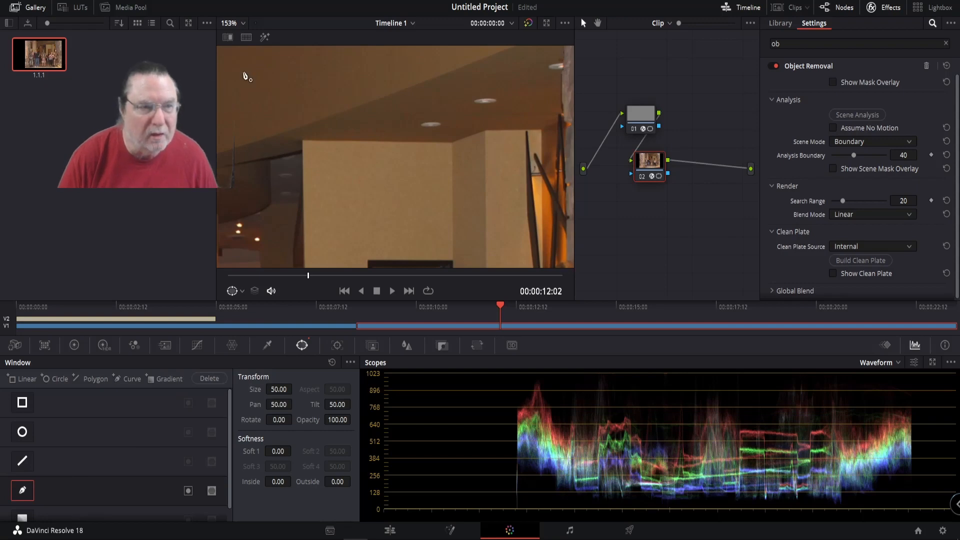
left_click(16, 7)
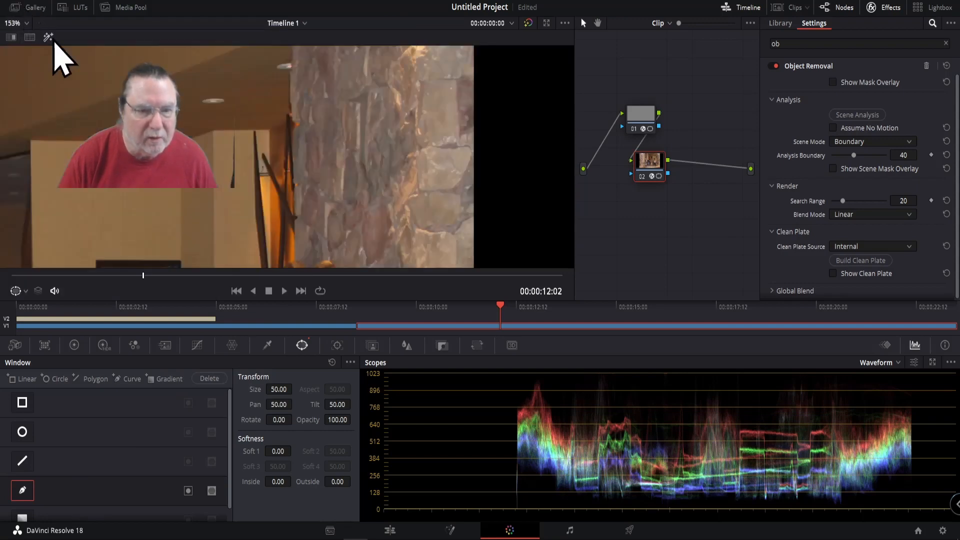
scroll(288, 200, "down", 5)
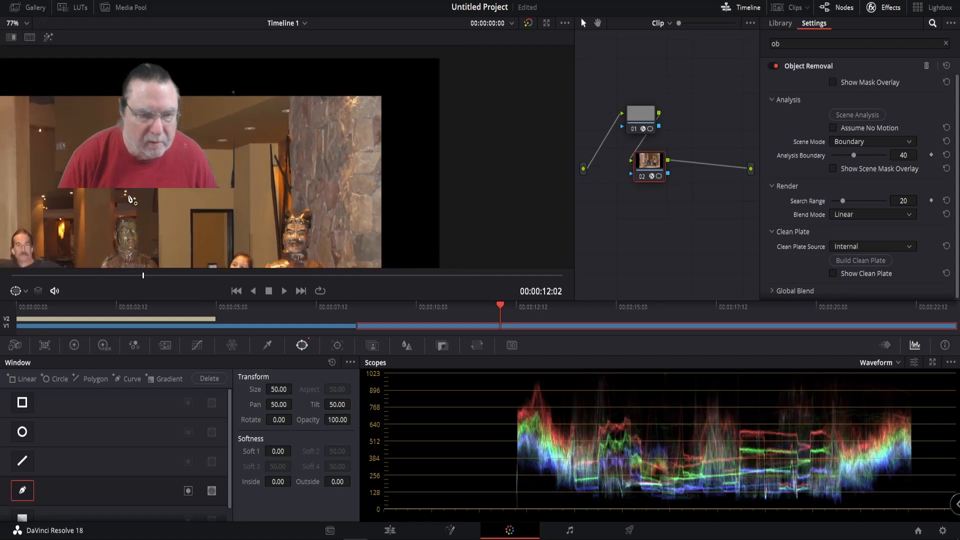
left_click_drag(129, 197, 364, 202)
scroll(364, 202, "up", 2)
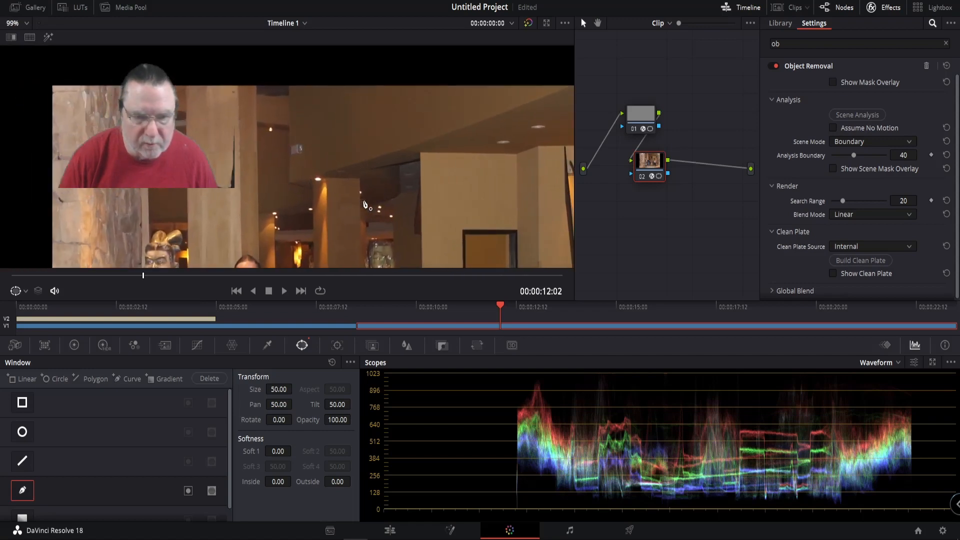
scroll(364, 204, "up", 1)
scroll(366, 204, "down", 1)
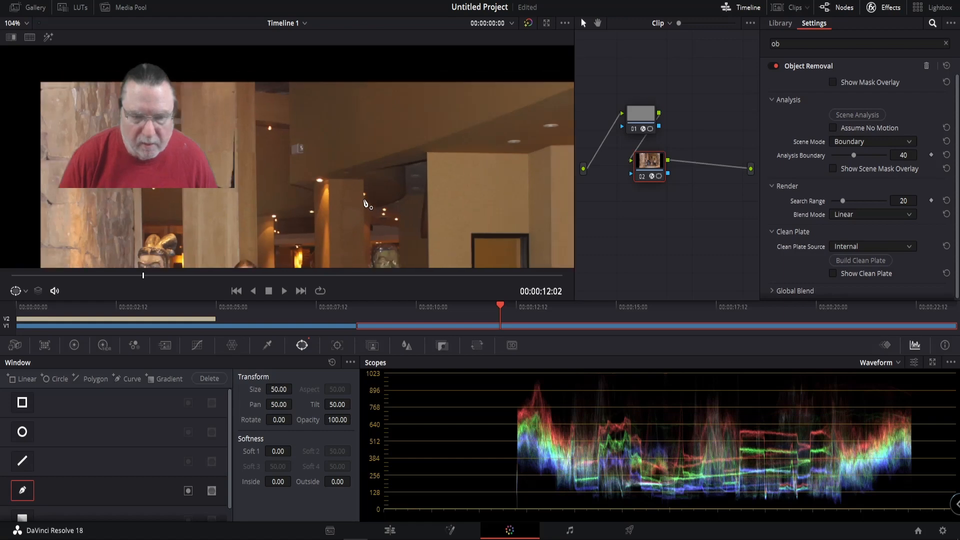
left_click_drag(364, 229, 364, 158)
scroll(365, 158, "up", 3)
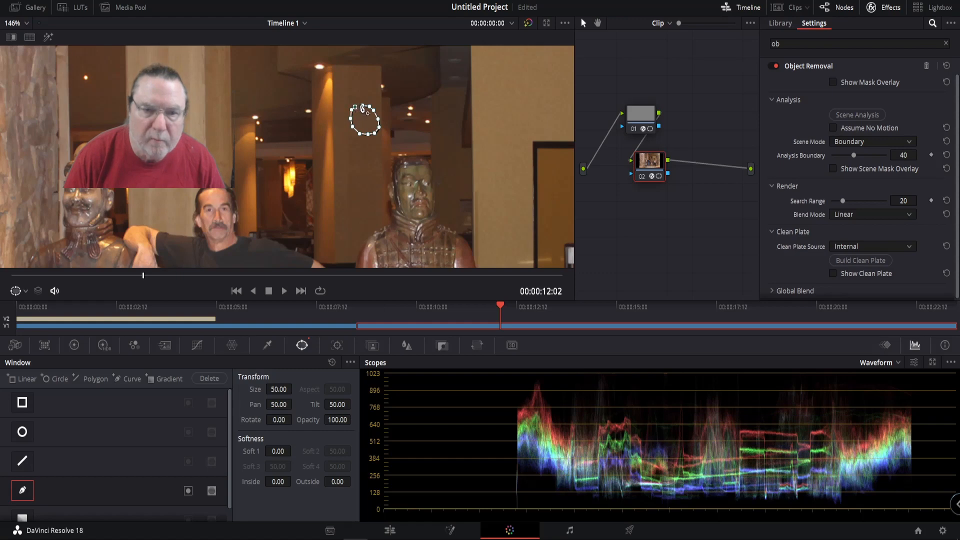
left_click(362, 106)
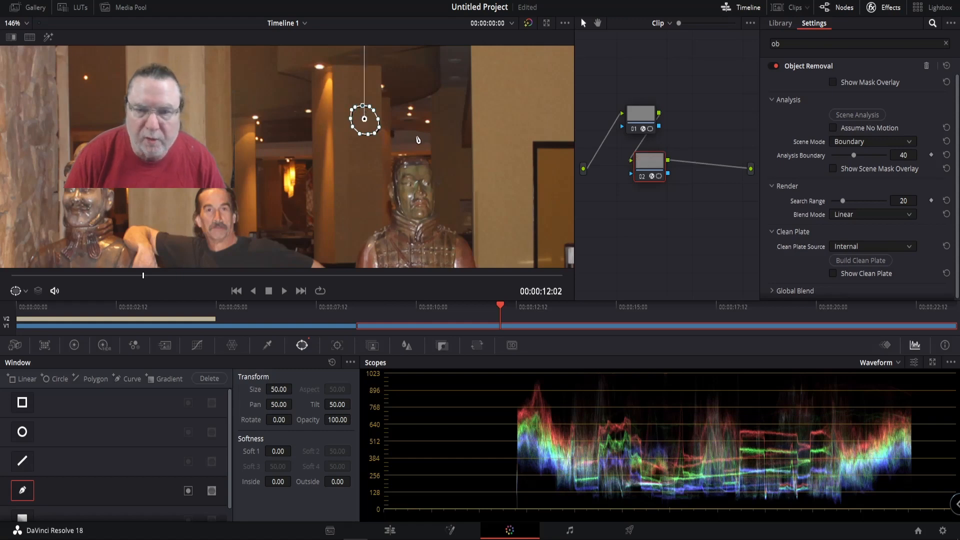
Step: Set Object Removal's Analysis Boundary and Search Range to 75 and turn its mask overlay off after checking the masked area
double_click(904, 156)
type("75")
key("Return")
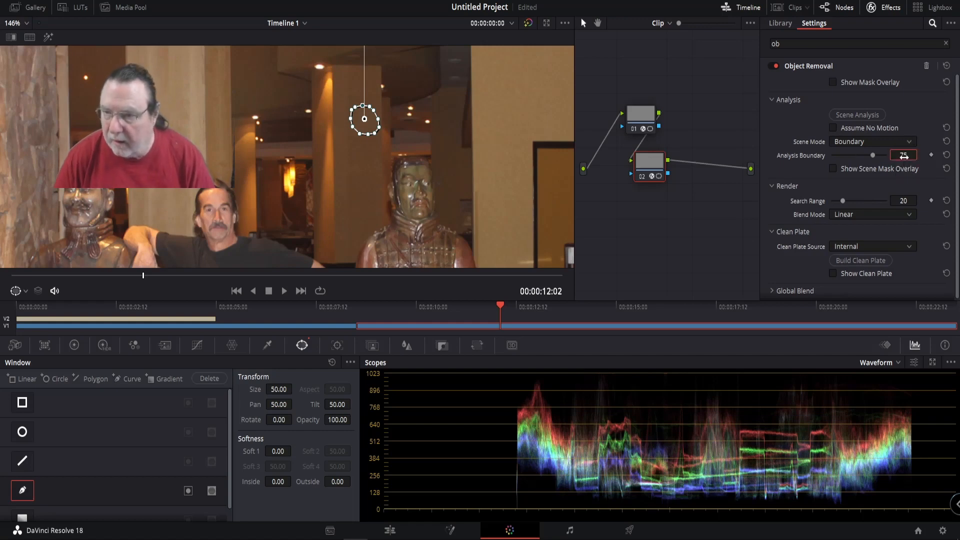
double_click(908, 203)
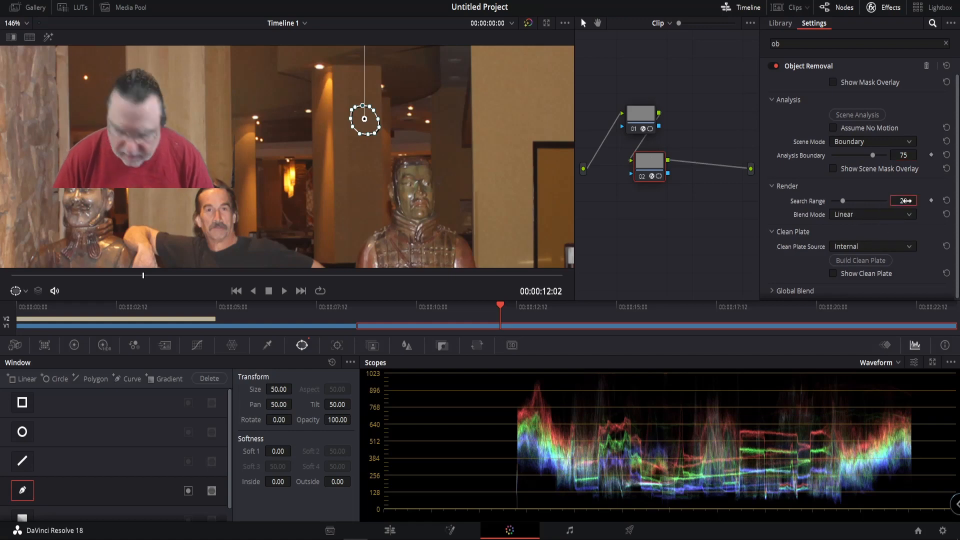
type("75")
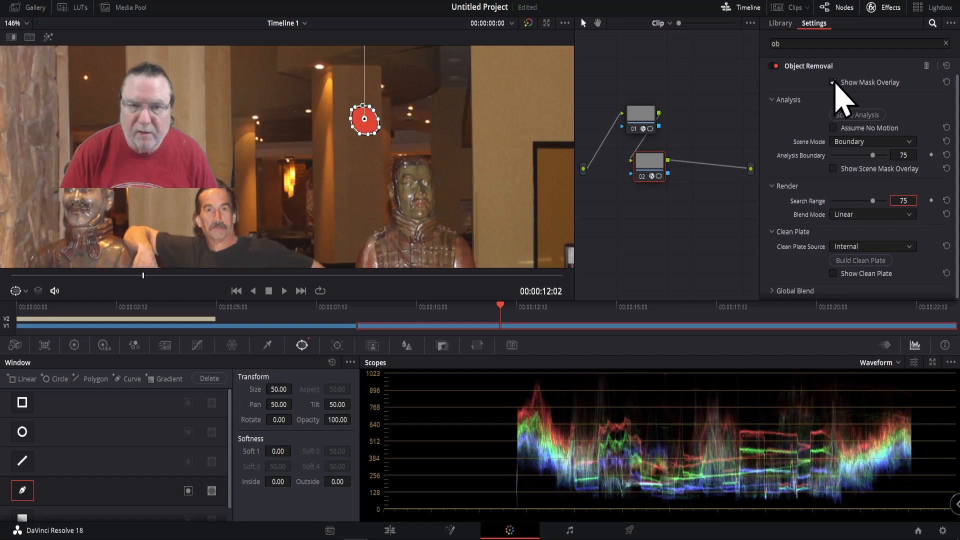
left_click(833, 82)
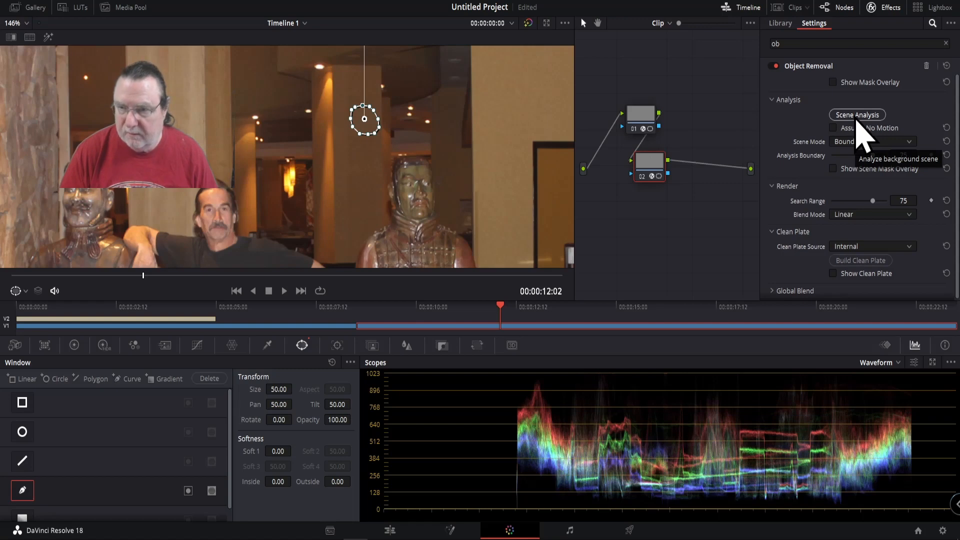
Step: Run Object Removal's scene analysis on node 02 and build its clean plate for the masked spot on the pillar
left_click(856, 116)
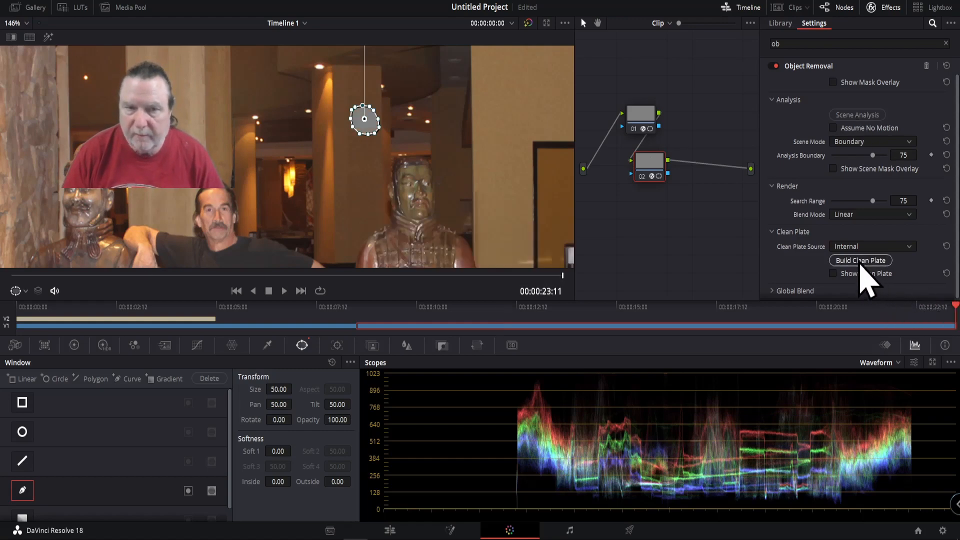
left_click(859, 261)
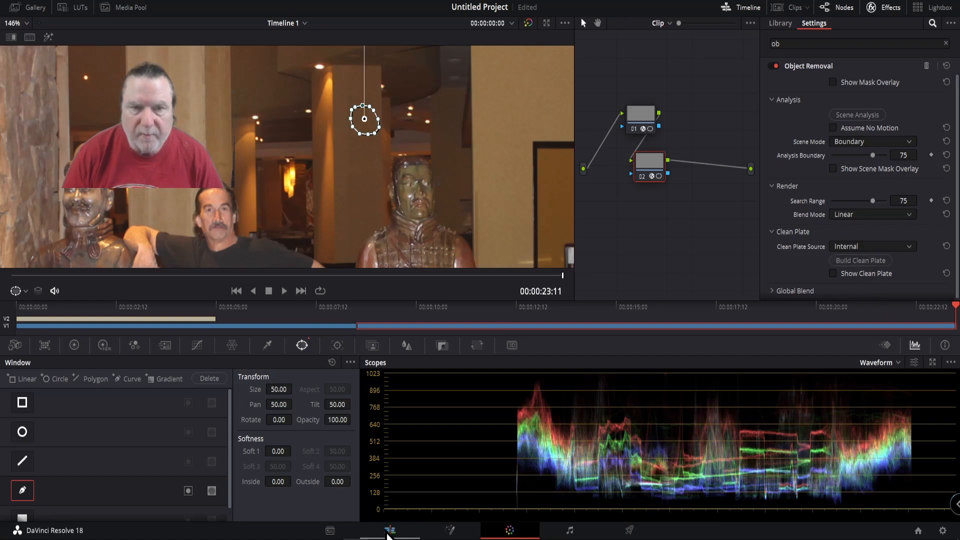
Step: Examine the retouched photo up close and as a whole on the Edit page, checking the areas where spots were removed
left_click(388, 532)
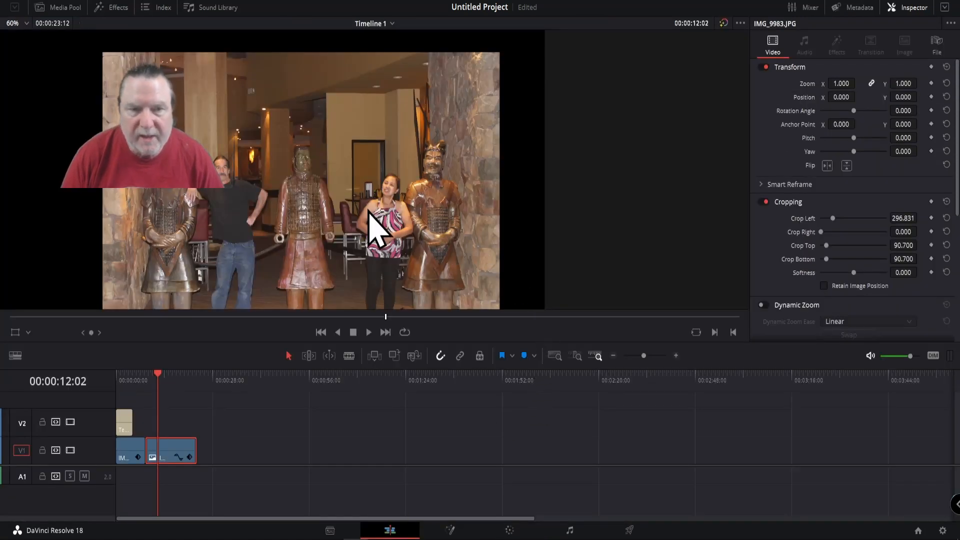
scroll(369, 211, "up", 5)
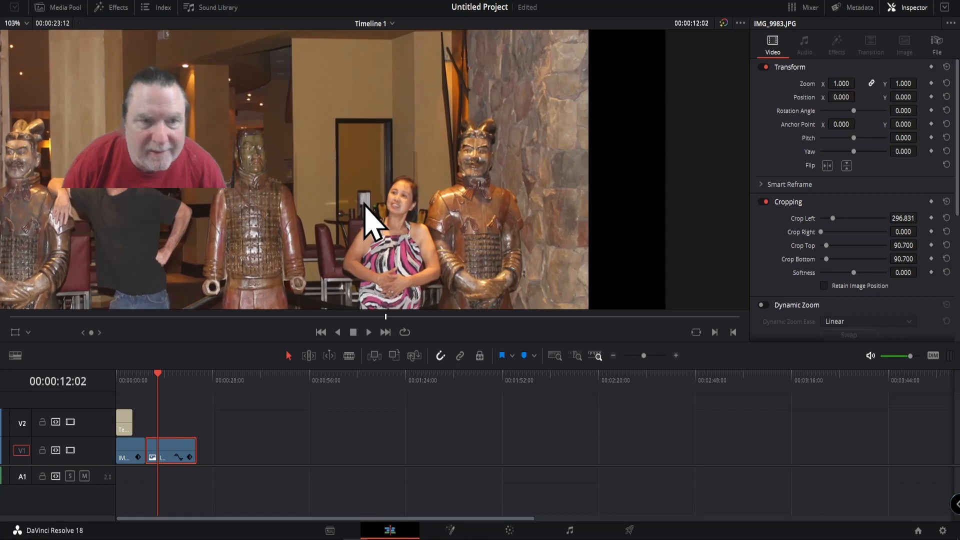
scroll(372, 221, "up", 2)
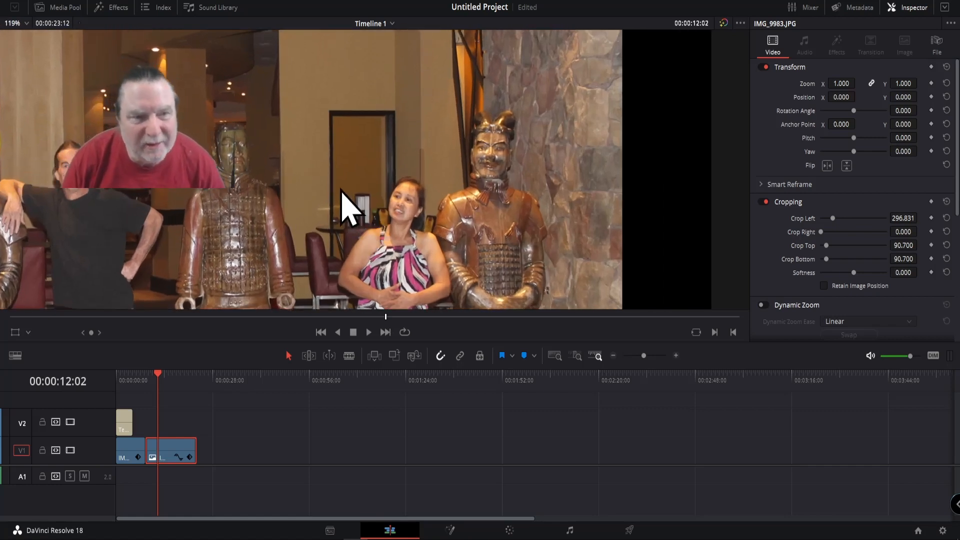
scroll(340, 191, "up", 3)
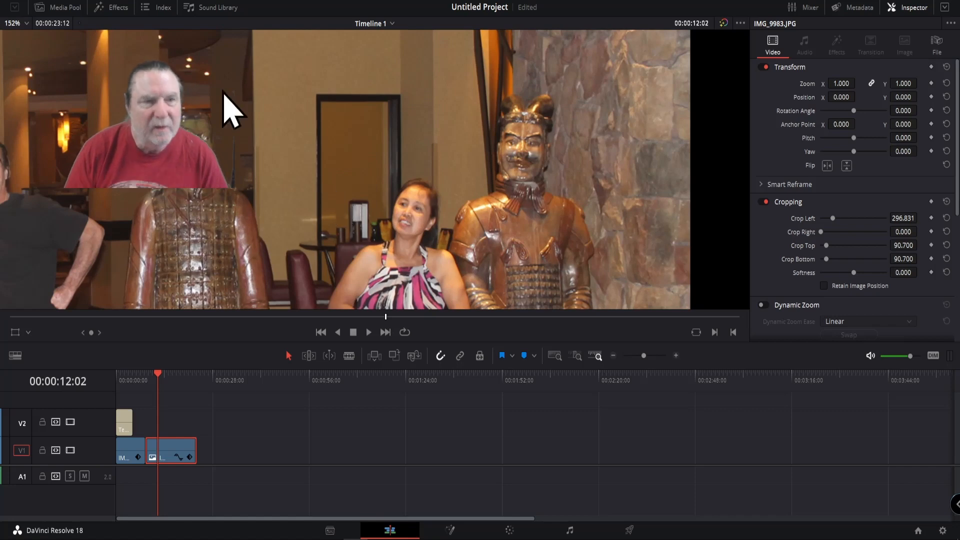
scroll(222, 105, "down", 5)
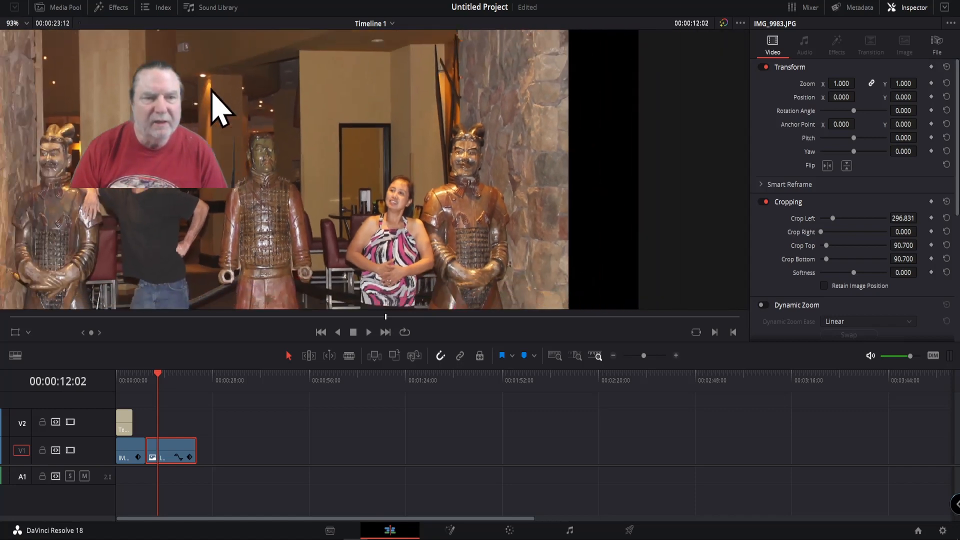
scroll(220, 108, "down", 1)
scroll(220, 107, "down", 1)
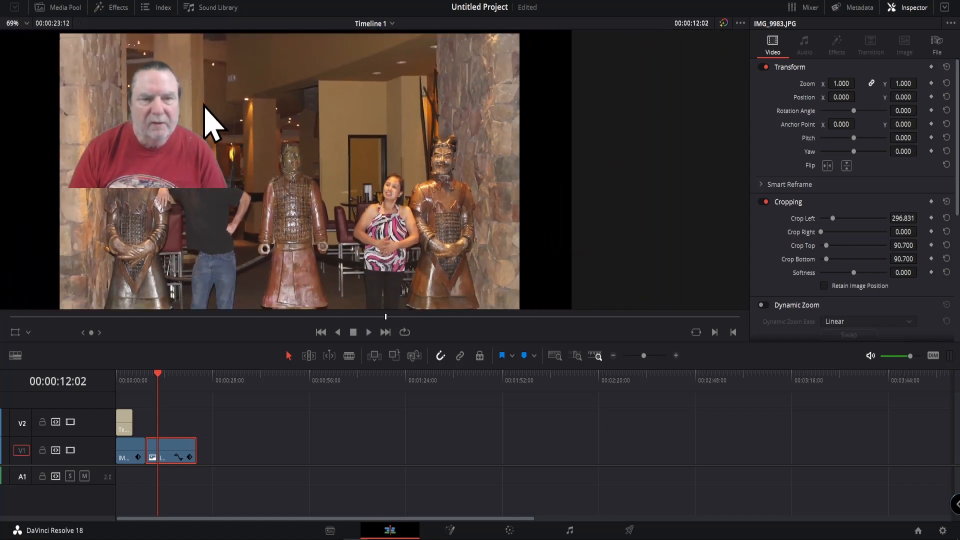
scroll(206, 107, "up", 8)
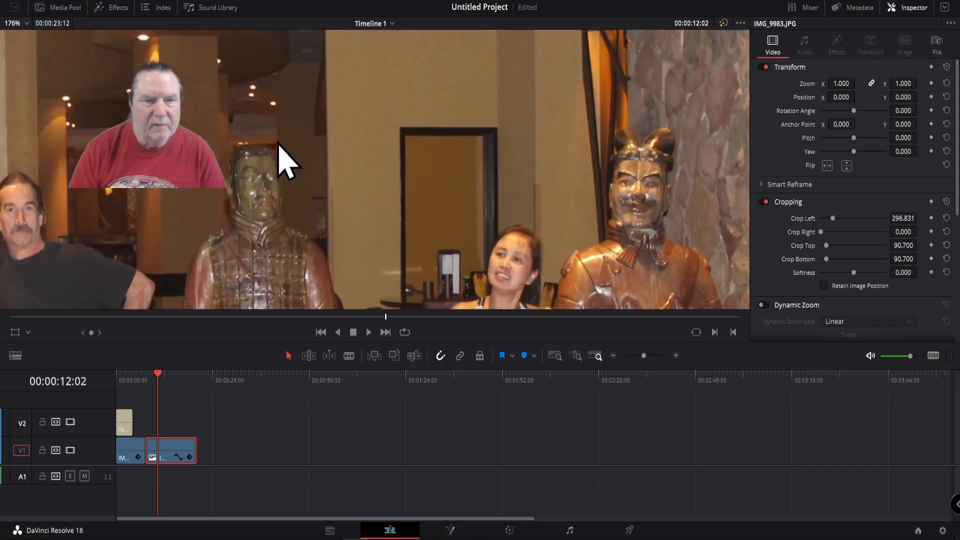
scroll(375, 220, "up", 7)
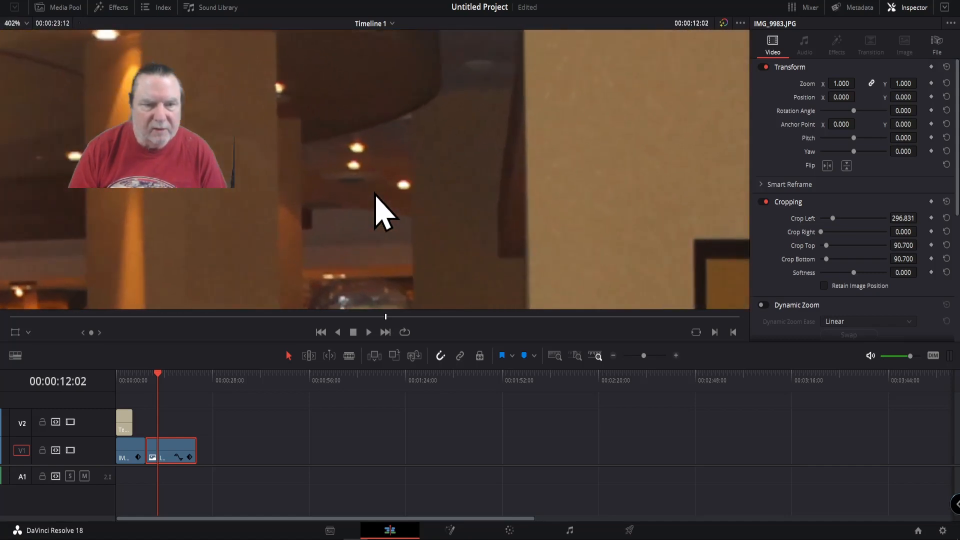
scroll(294, 203, "down", 4)
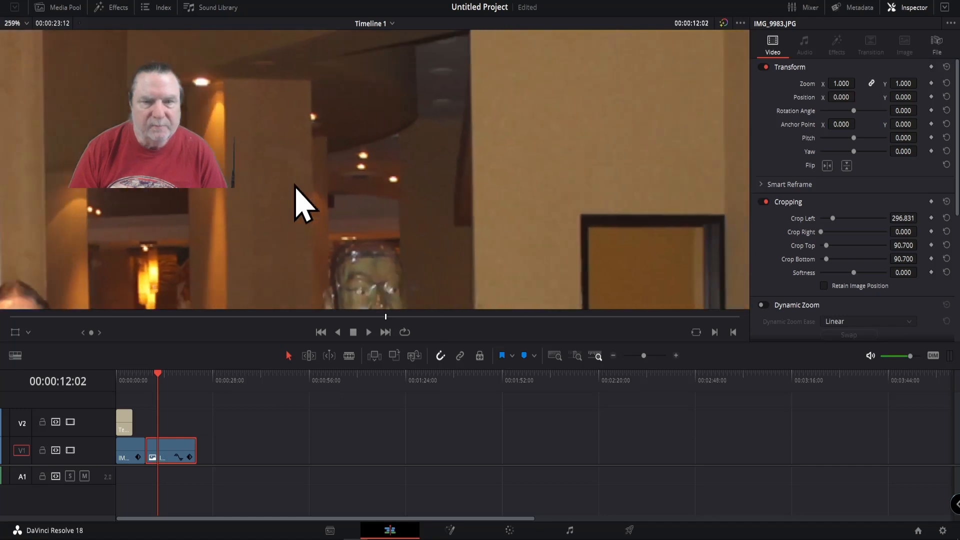
scroll(295, 186, "down", 7)
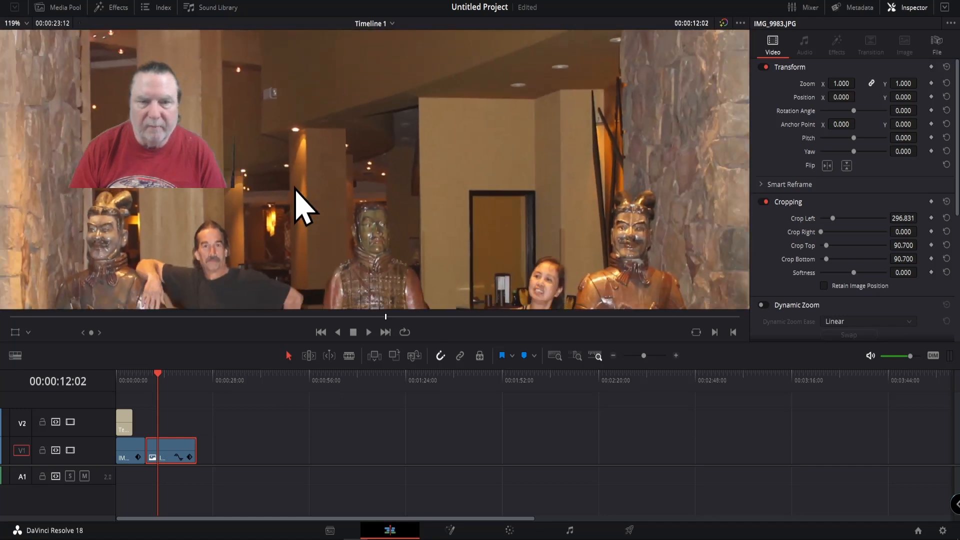
scroll(295, 189, "down", 2)
scroll(346, 191, "down", 2)
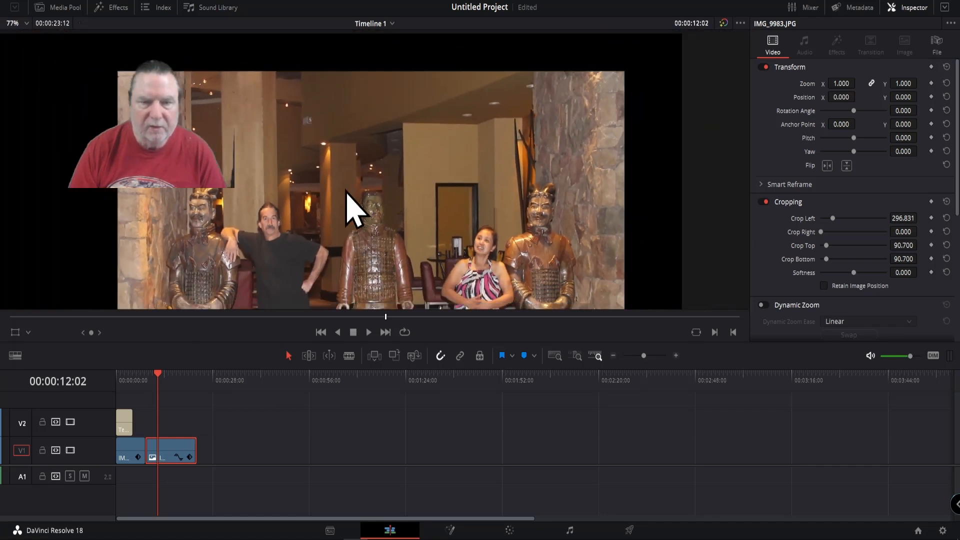
scroll(345, 191, "down", 1)
left_click_drag(355, 199, 360, 133)
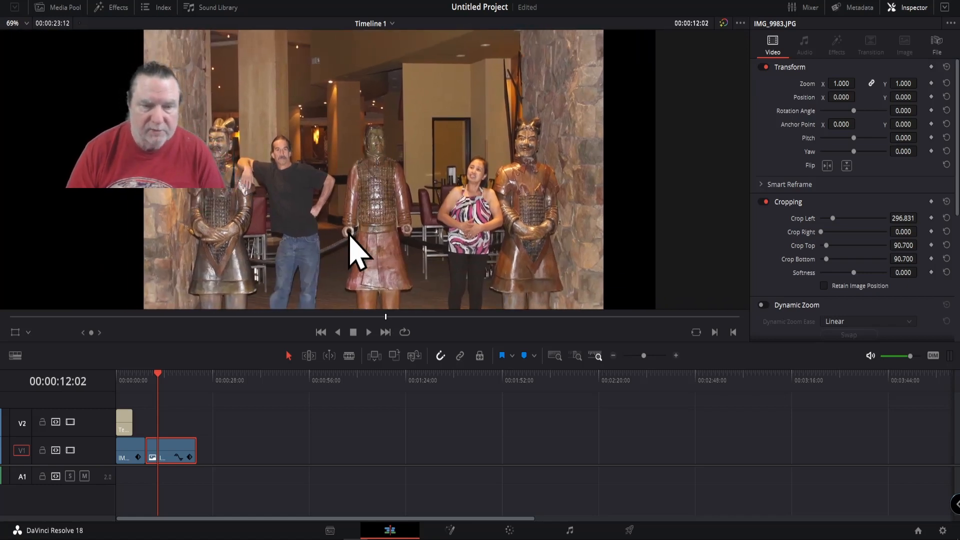
Step: Return the playhead to the start of the timeline
left_click(321, 332)
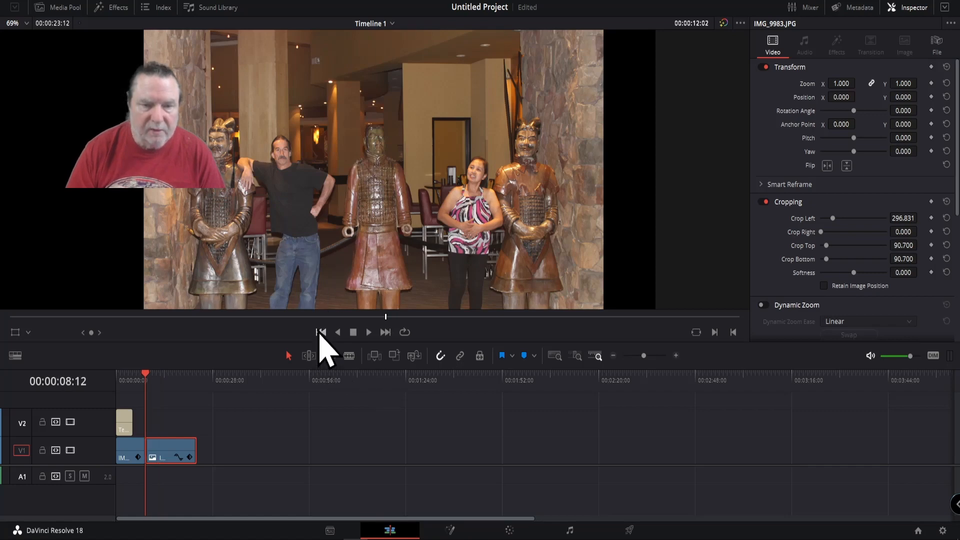
left_click(320, 332)
left_click(322, 332)
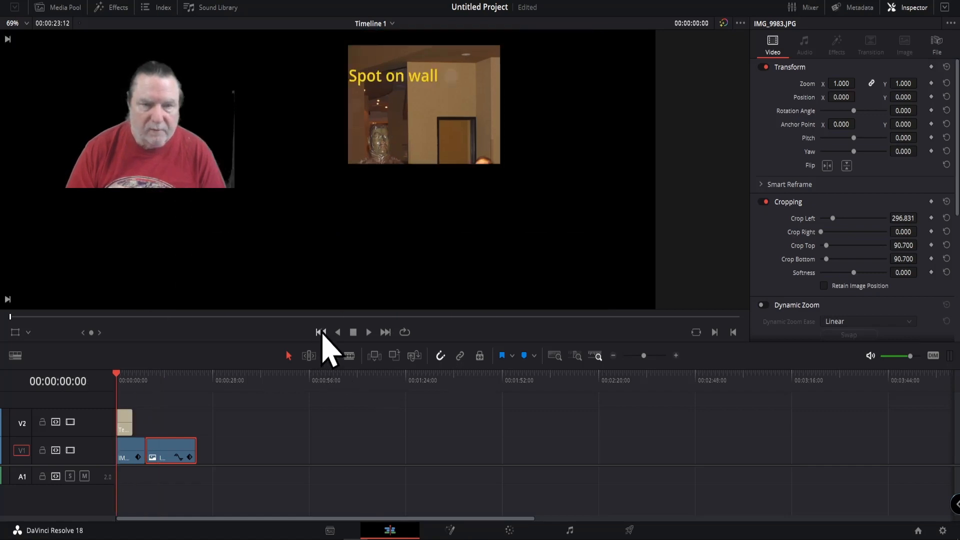
Step: Go to the Deliver page and name the render file "Removal Of Two Spots"
left_click(629, 530)
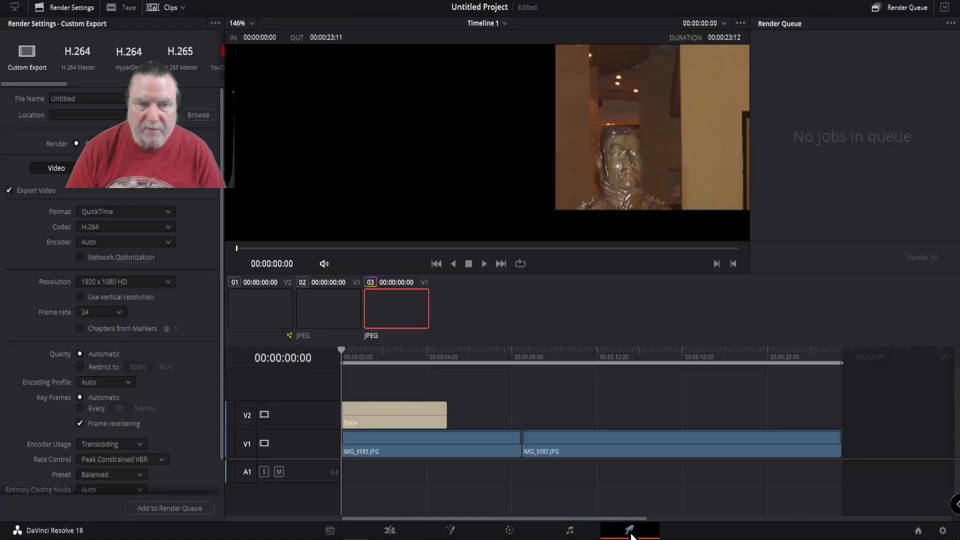
left_click(103, 98)
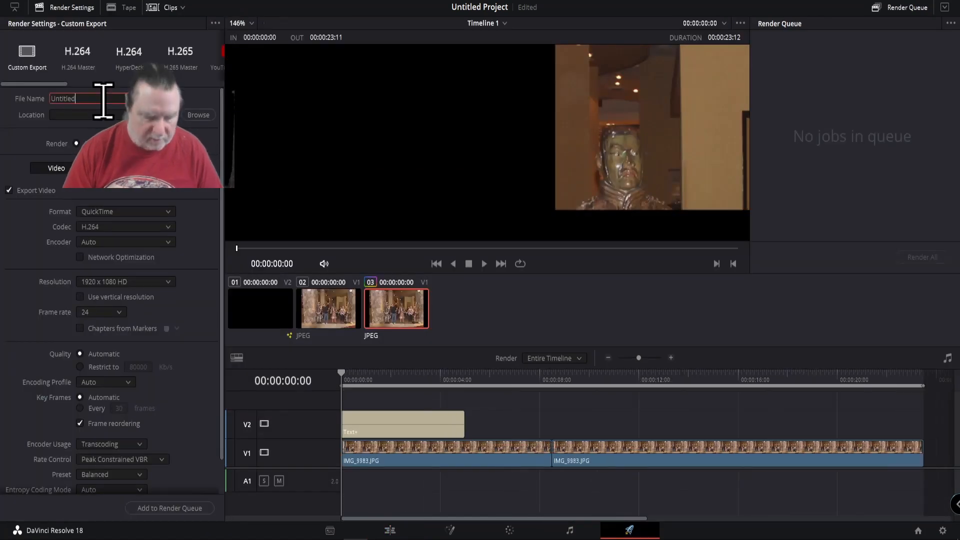
key("BackSpace")
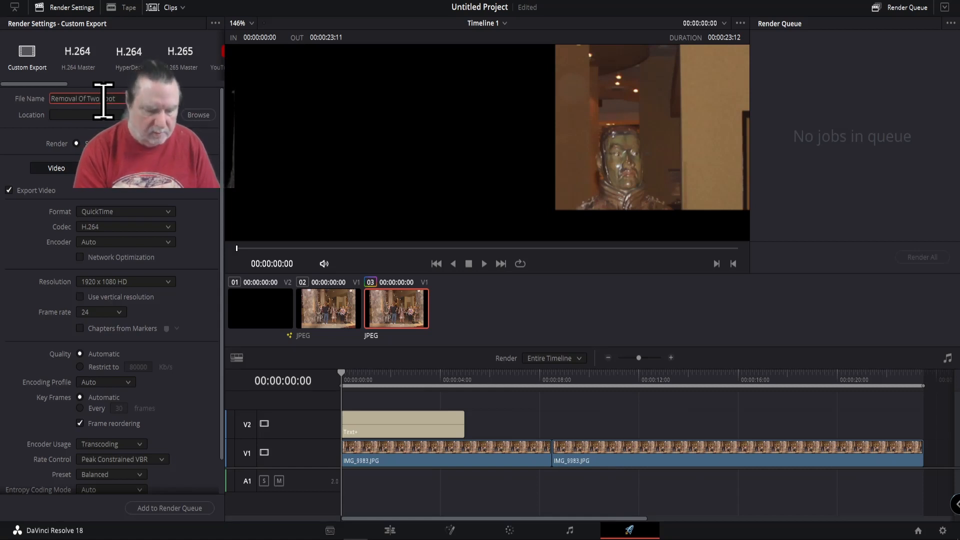
type("s")
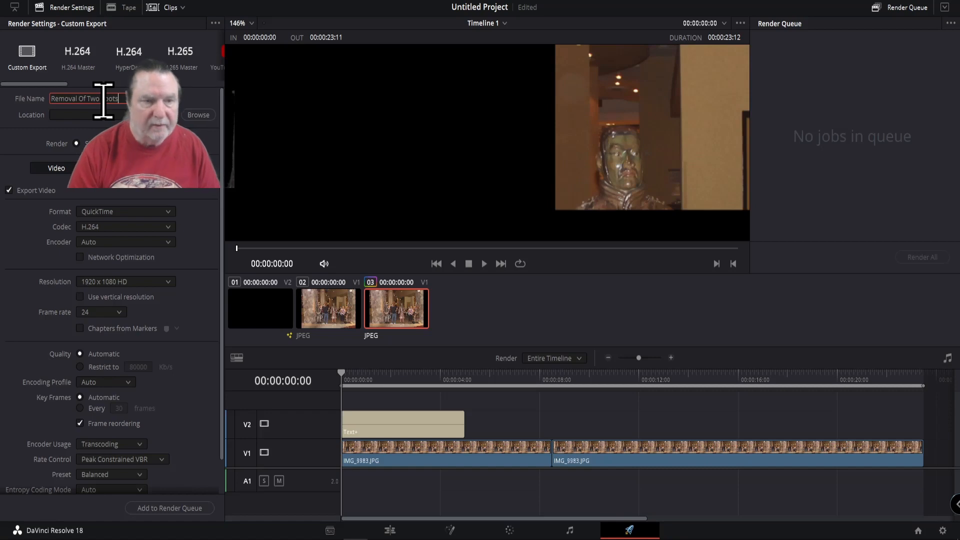
Step: Set the render location to the Object Removal Project folder in Davinci\Davinci Completed Projects on Data Drive (D:)
left_click(198, 115)
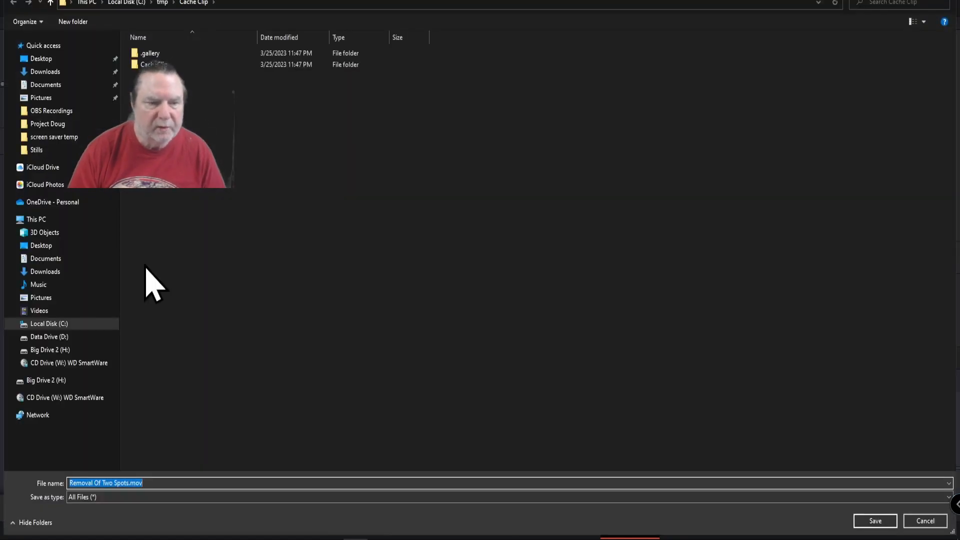
left_click(60, 338)
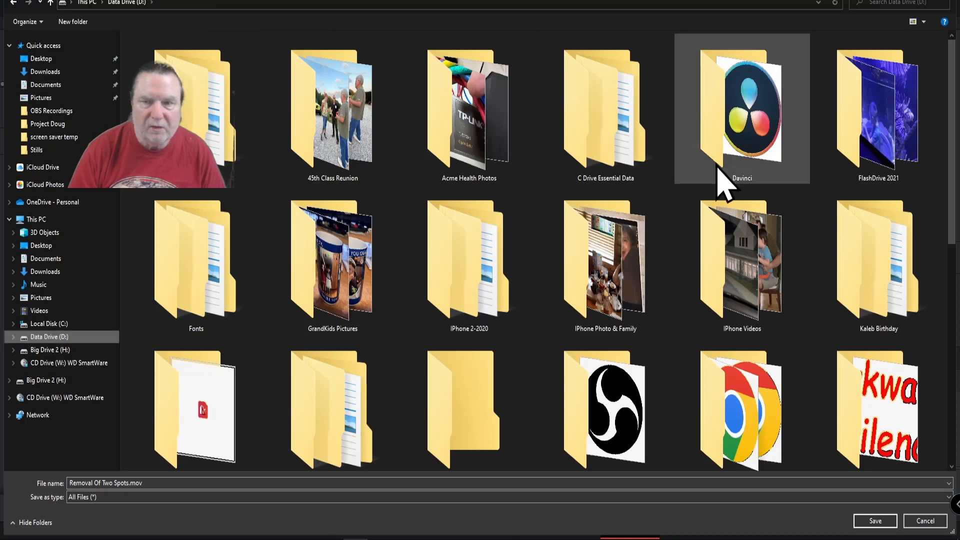
double_click(743, 144)
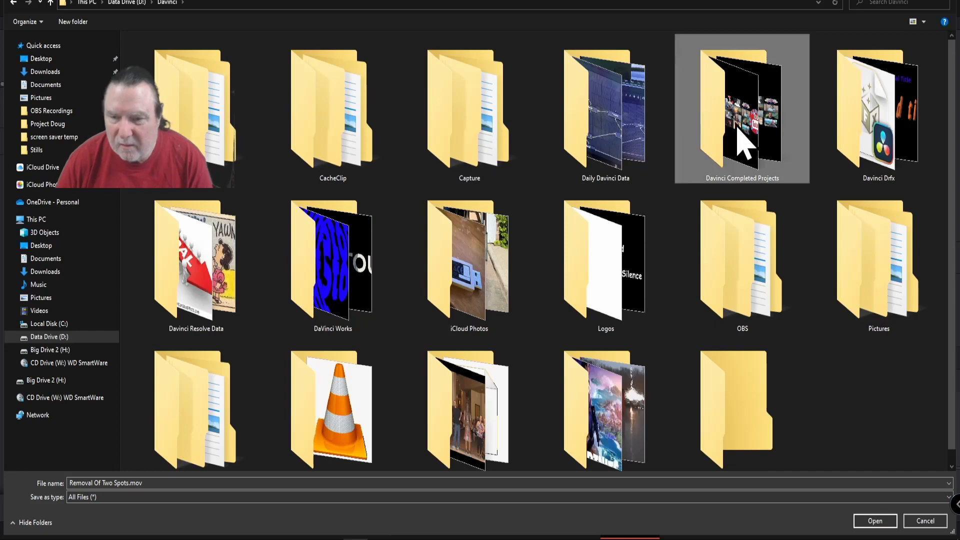
double_click(739, 129)
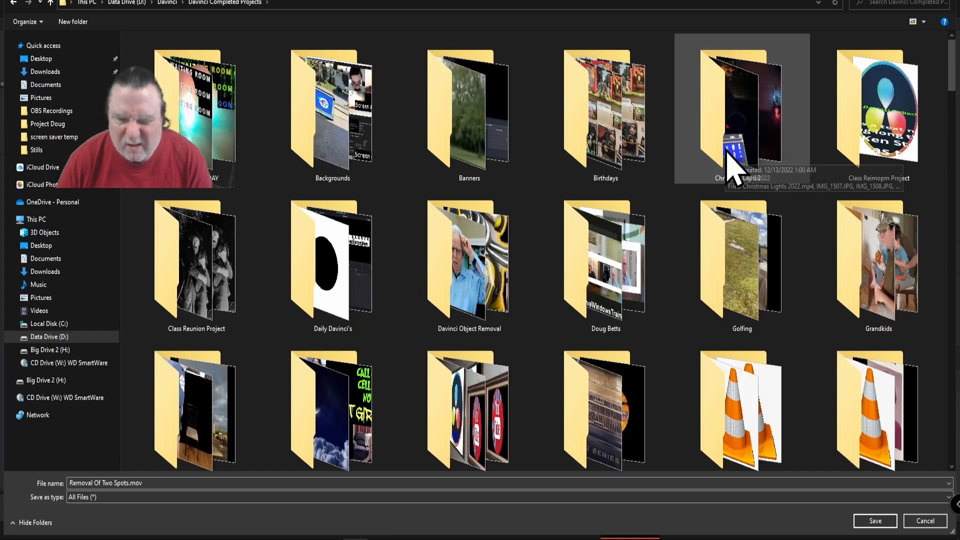
scroll(733, 170, "down", 1)
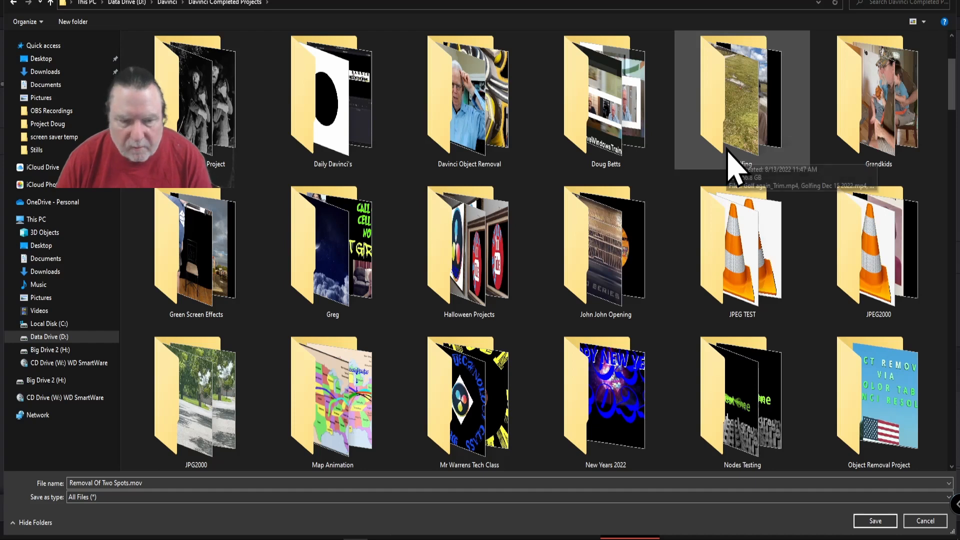
scroll(734, 165, "down", 1)
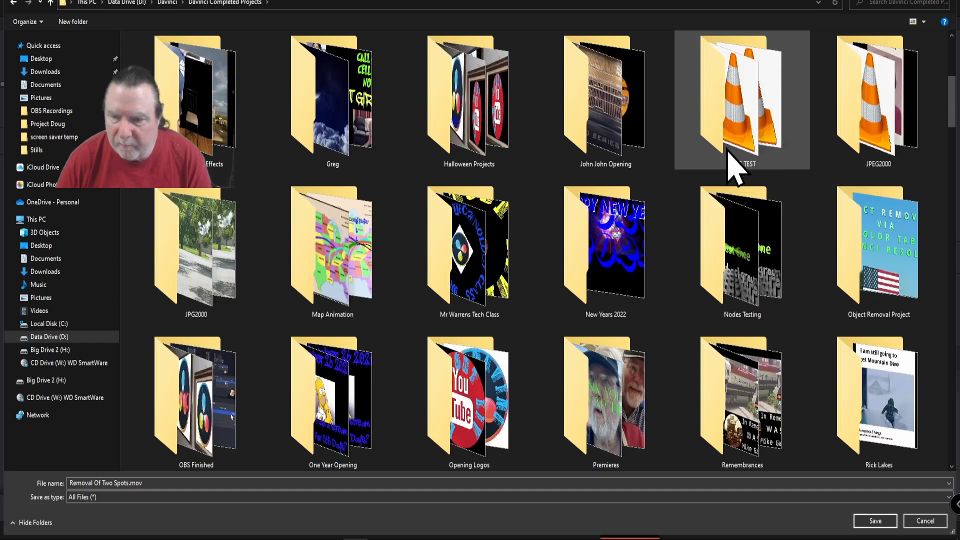
double_click(867, 238)
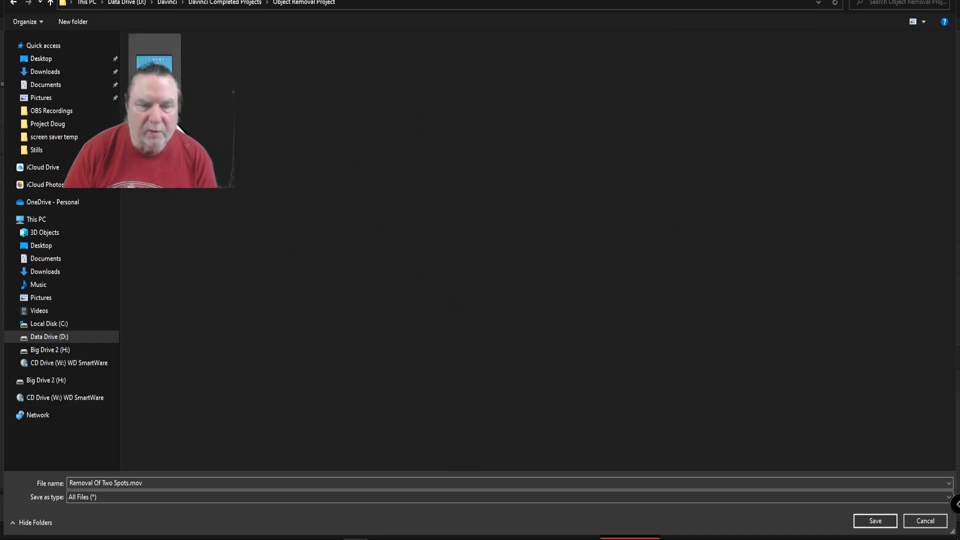
left_click(870, 523)
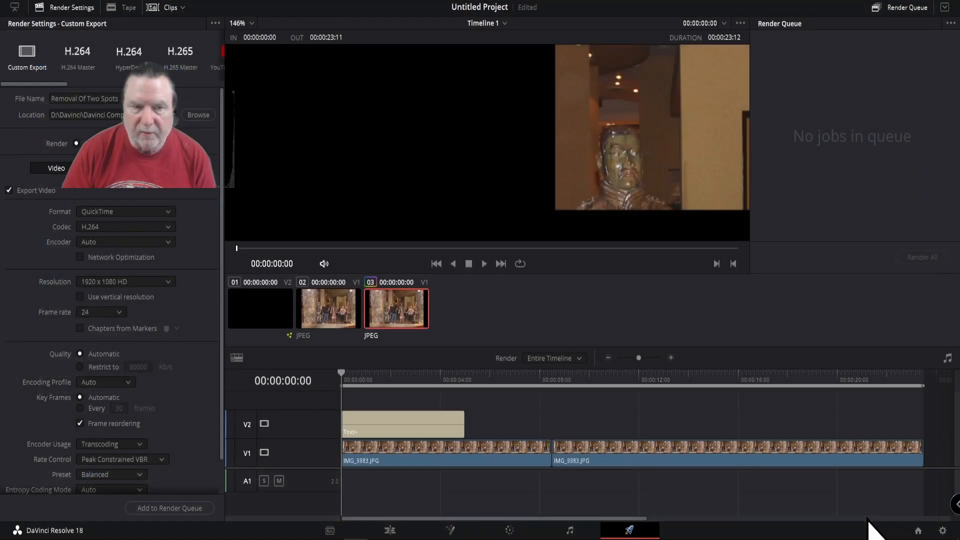
Step: Queue the timeline as an MP4 export and render the job
left_click(169, 212)
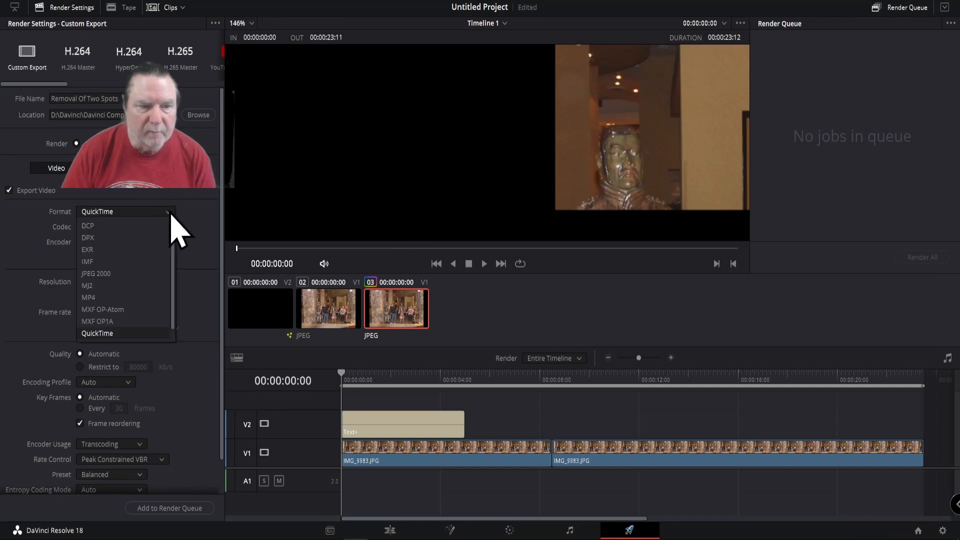
left_click(92, 314)
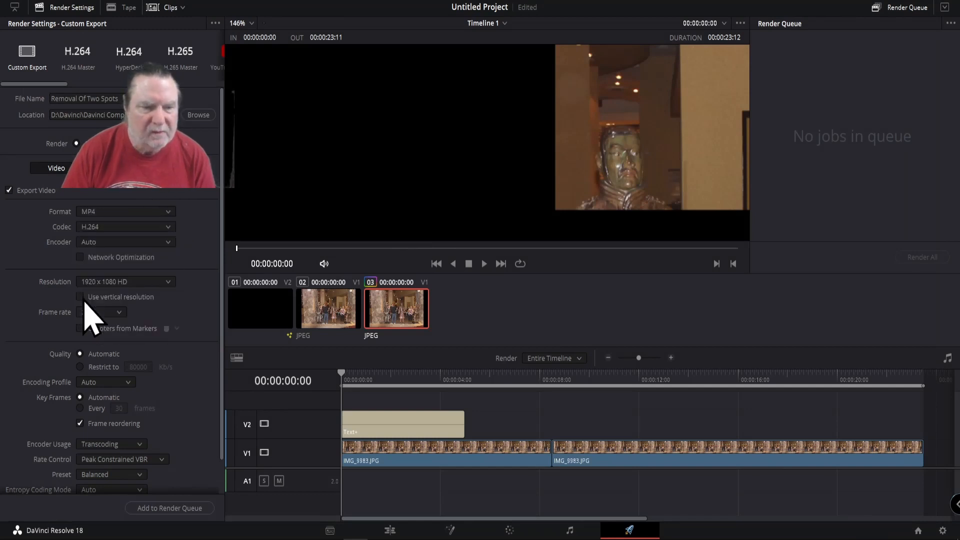
left_click(168, 516)
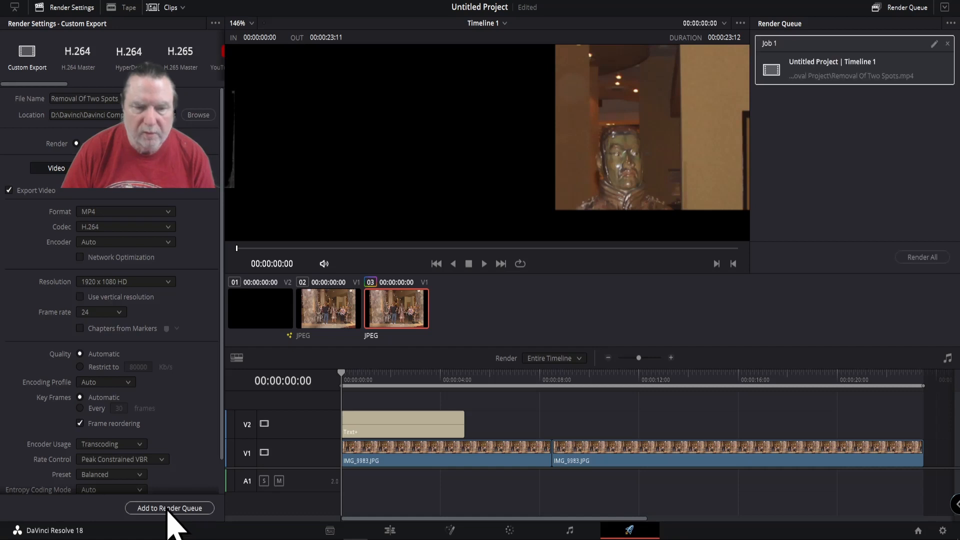
left_click(915, 258)
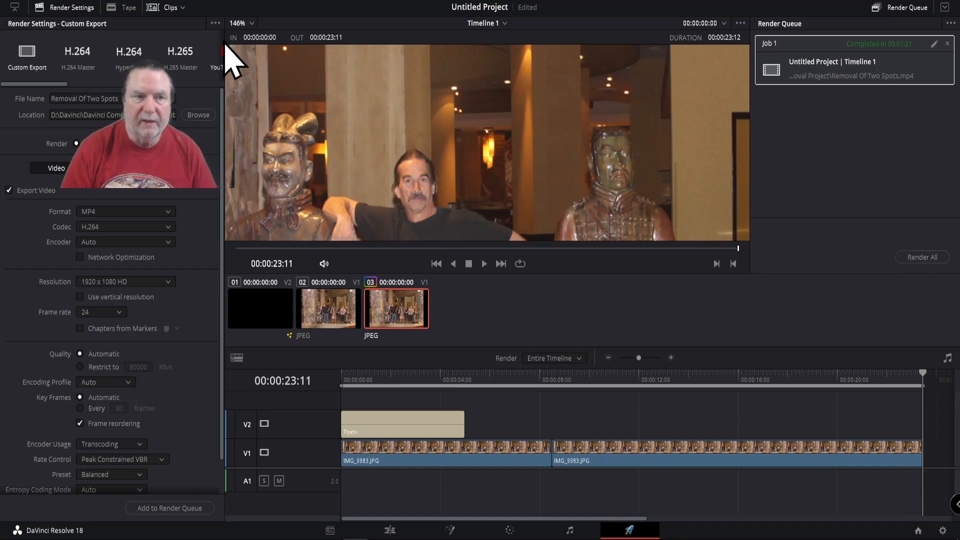
Step: Save the current project under the name "Removal of Two Spots"
left_click(65, 4)
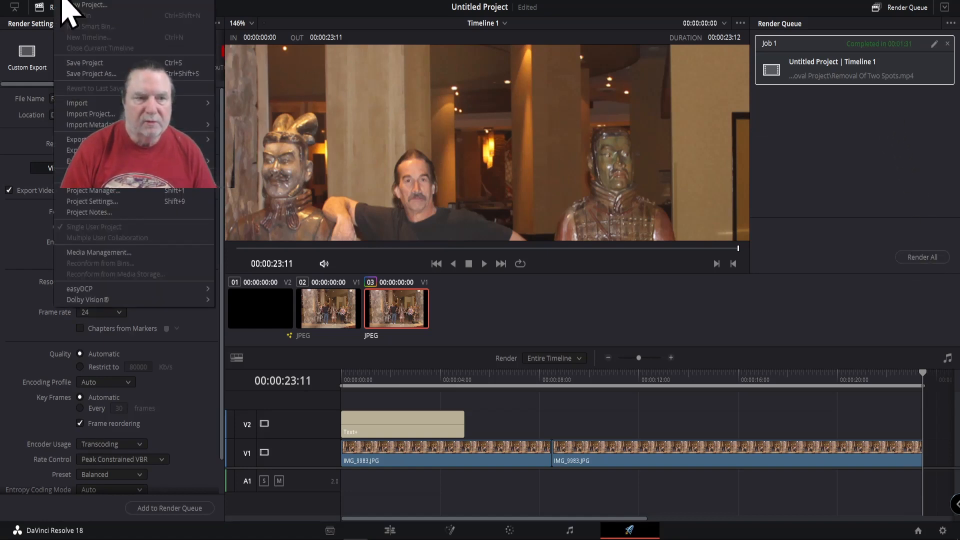
left_click(96, 63)
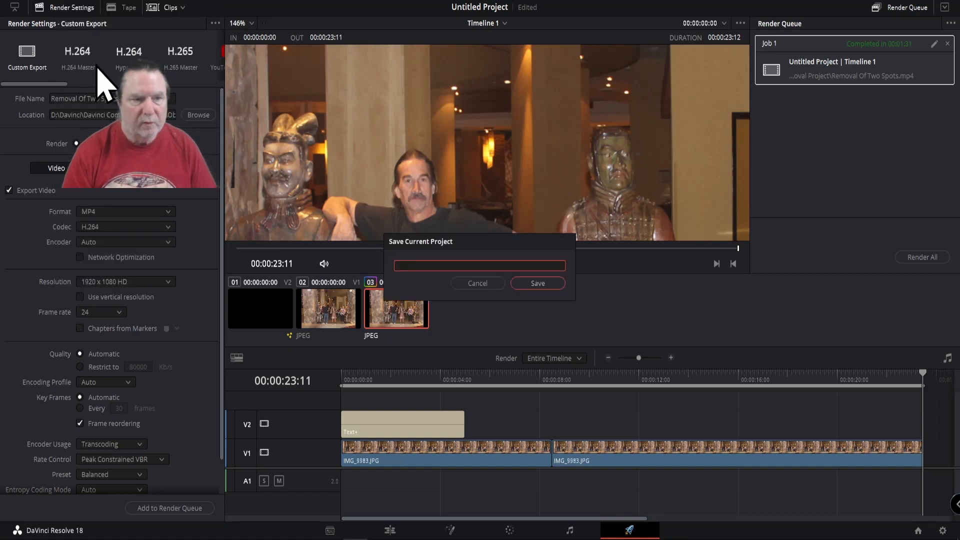
type("Rem")
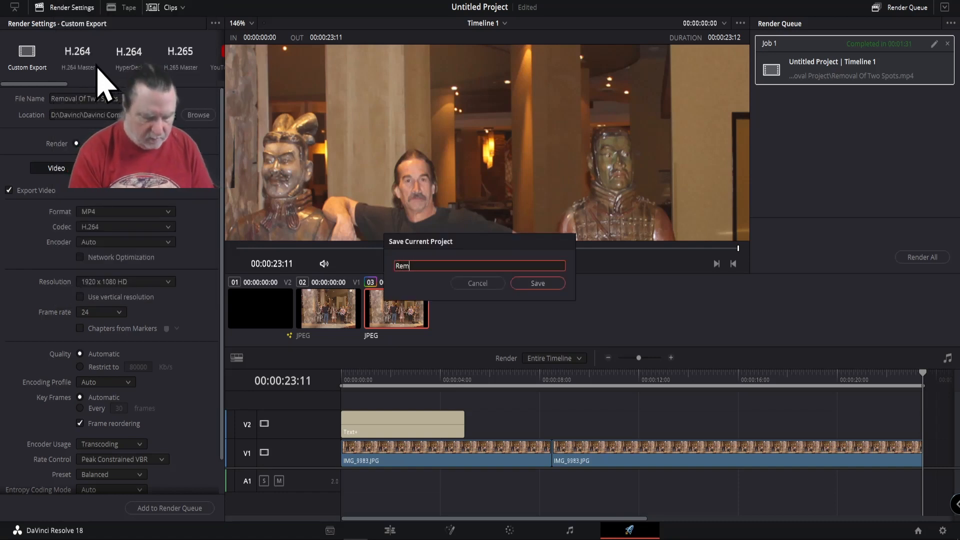
type("oval of")
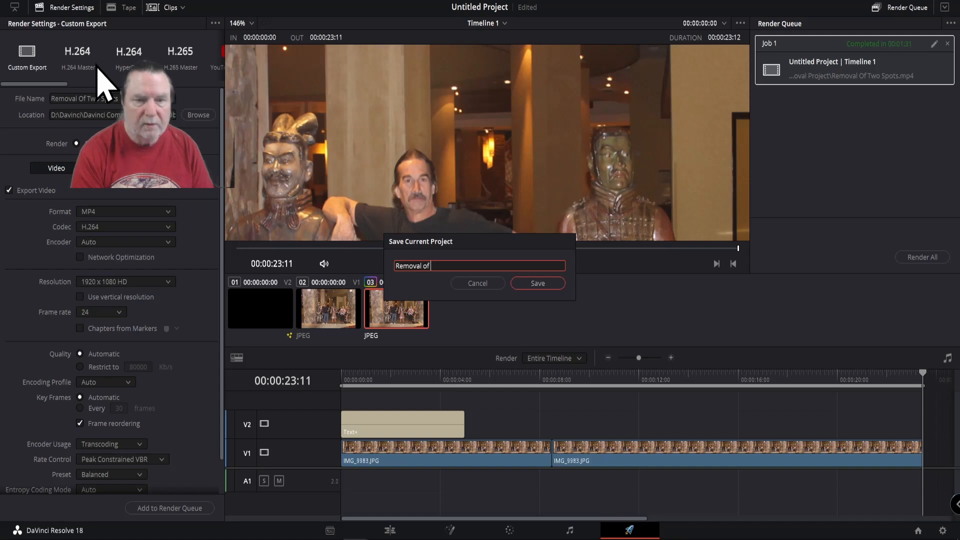
type(" Two")
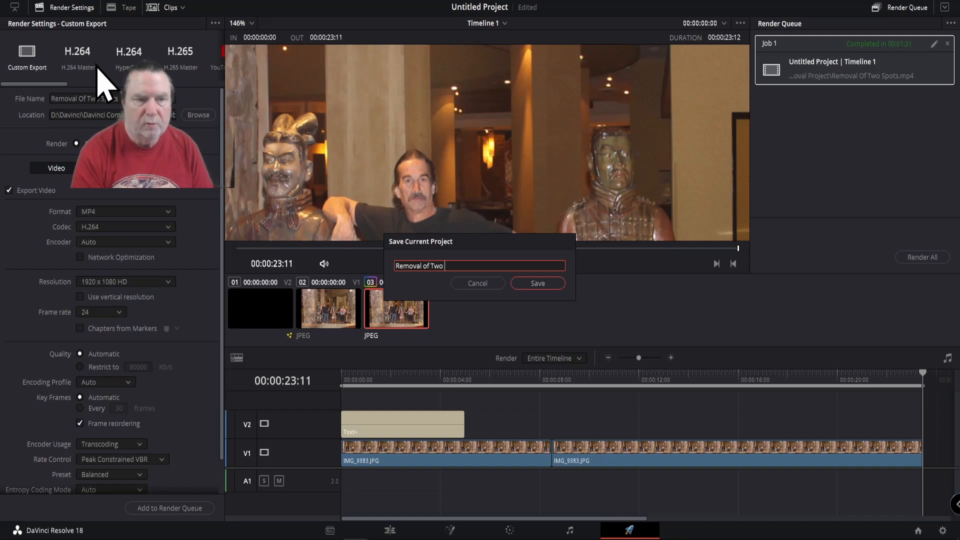
type(" O")
key("BackSpace")
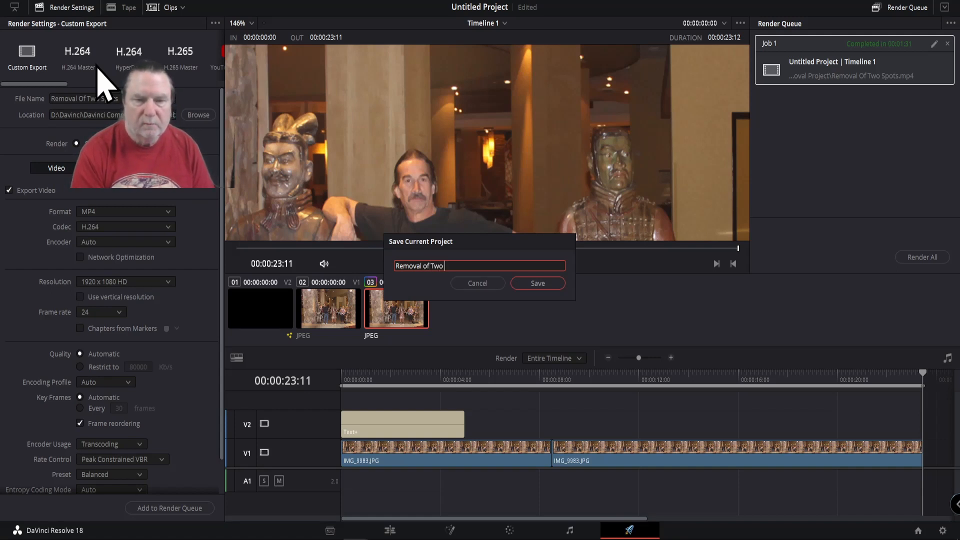
type("Spots")
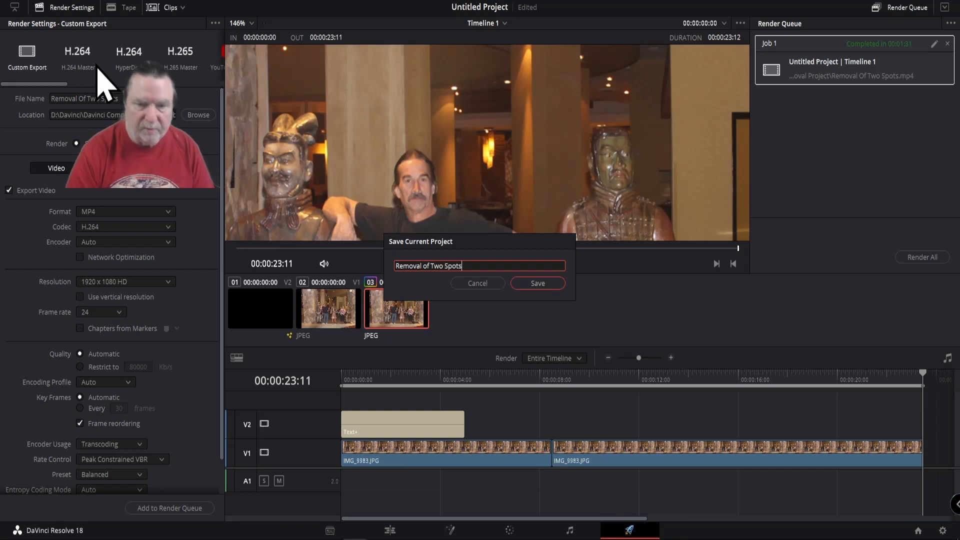
left_click(537, 283)
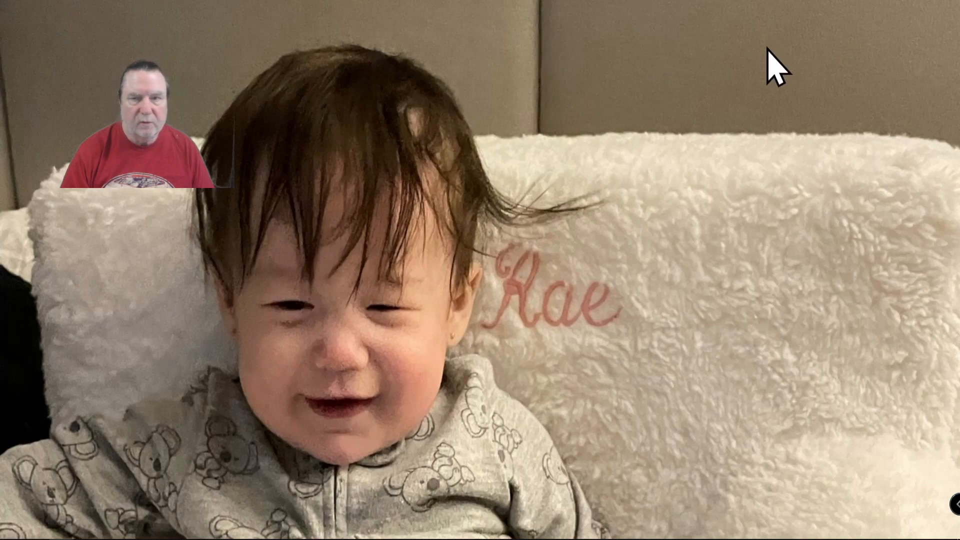
Step: Switch to File Explorer, maximize it and play Removal Of Two Spots.mp4 from Davinci Completed Projects\Object Removal Project
left_click_drag(959, 22, 712, 22)
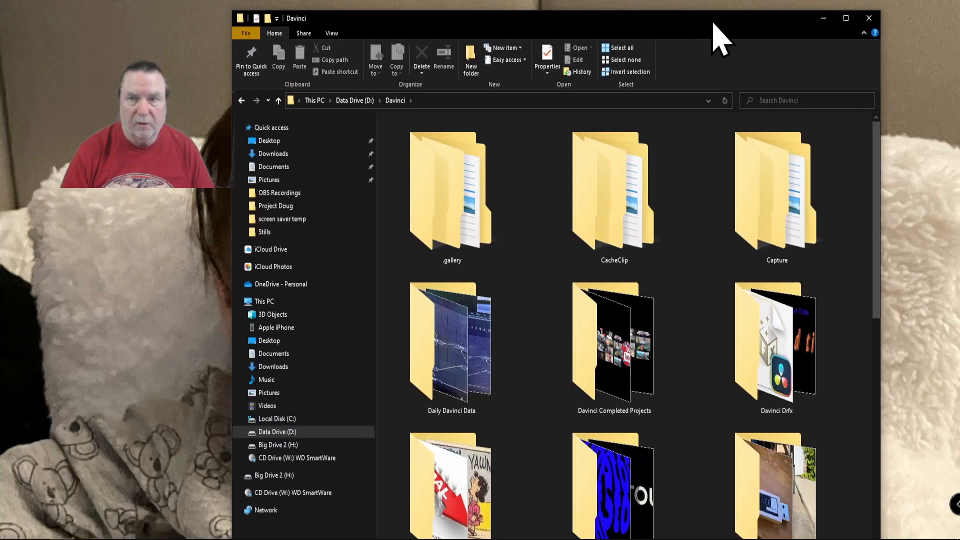
left_click(845, 17)
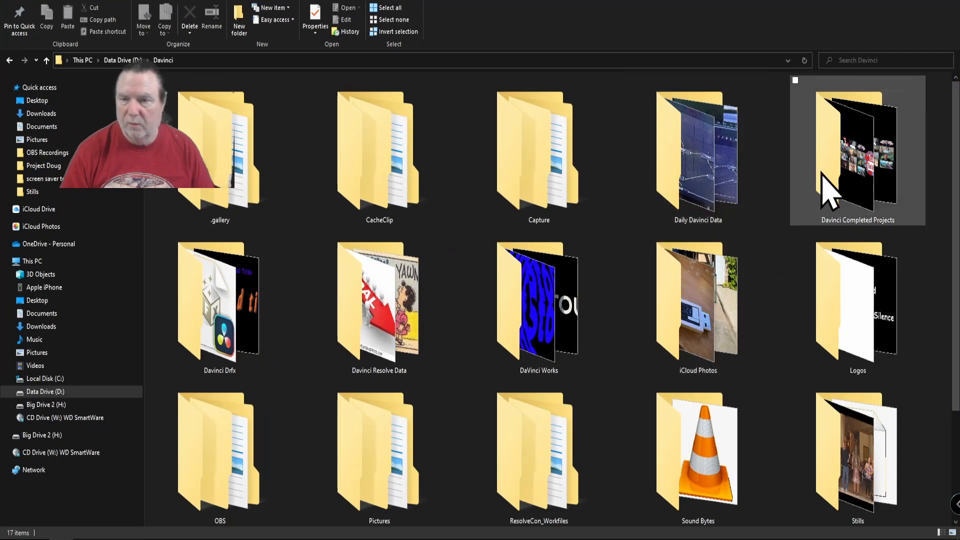
left_click(867, 192)
double_click(868, 193)
scroll(720, 280, "down", 5)
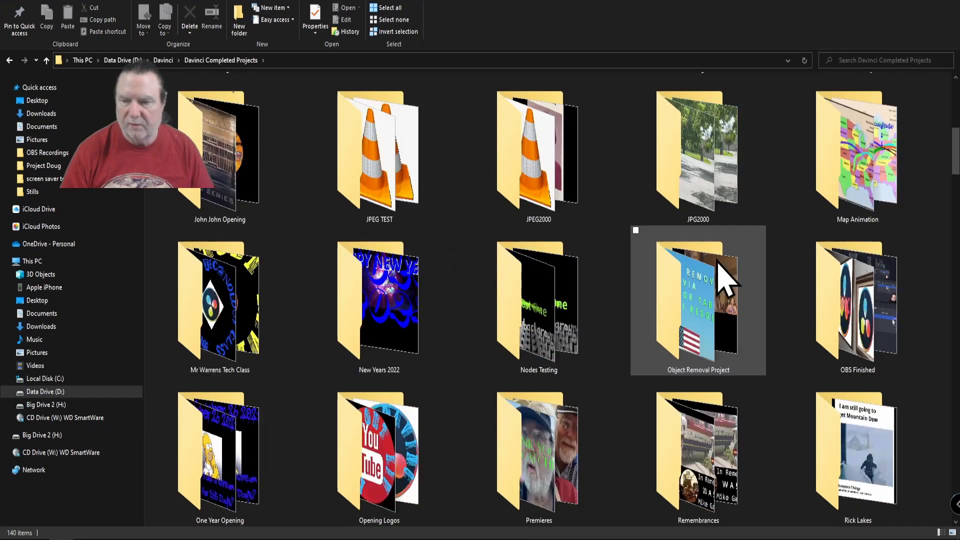
double_click(671, 339)
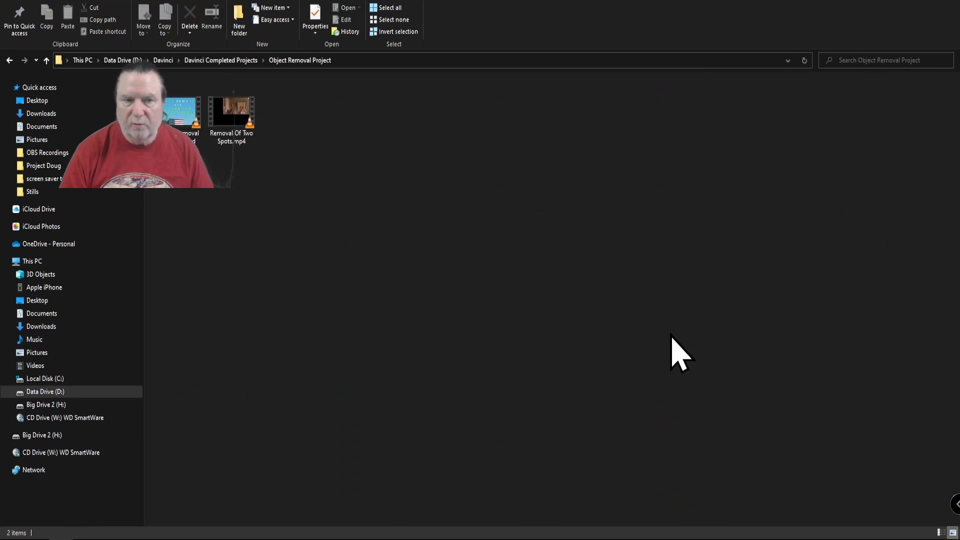
left_click(234, 124)
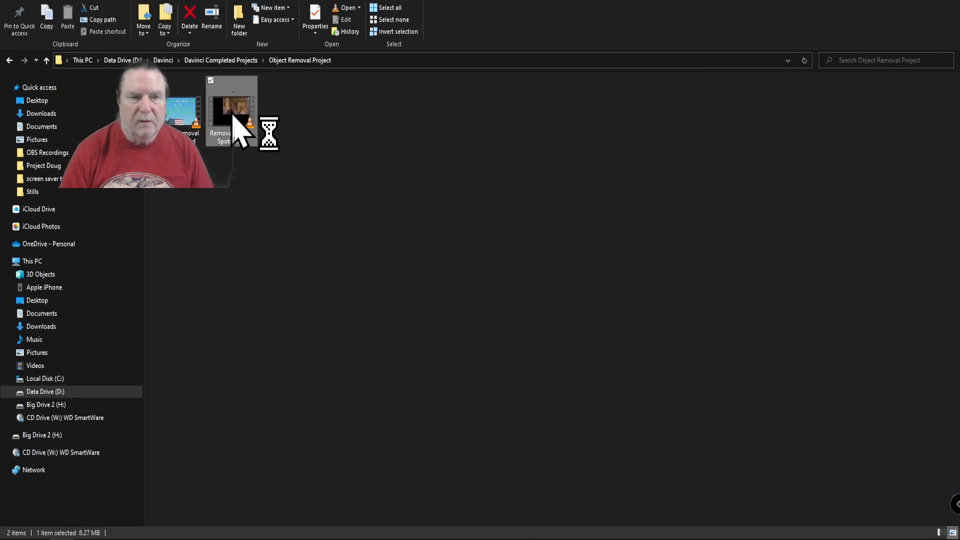
key("Return")
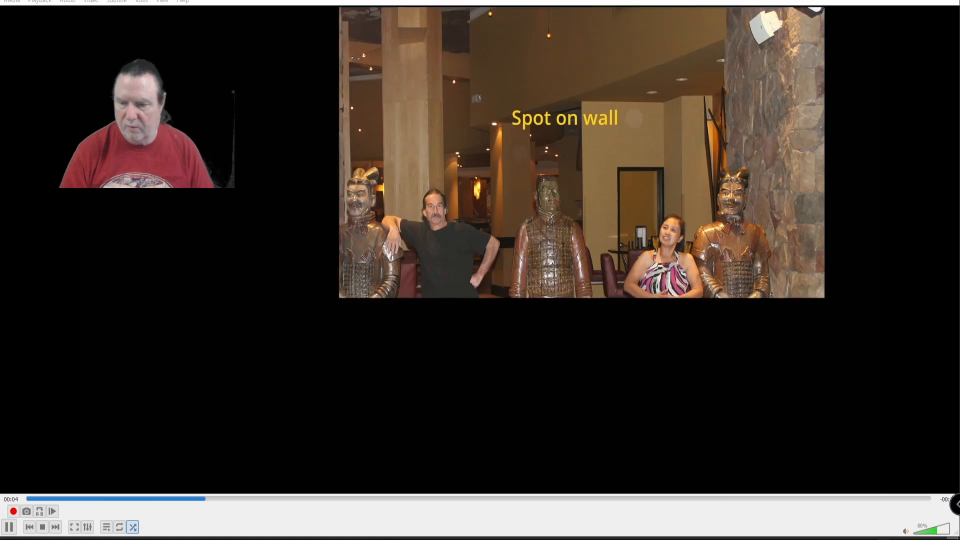
Step: Change the system's audio playback device to "4 - LCD TV (AMD High Definition Audio Device)"
left_click(850, 538)
left_click(820, 497)
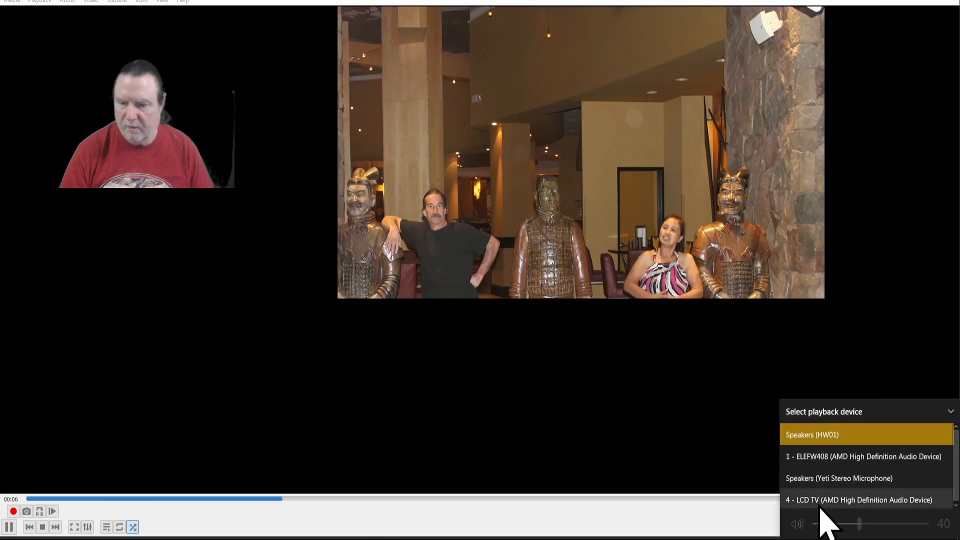
left_click(820, 502)
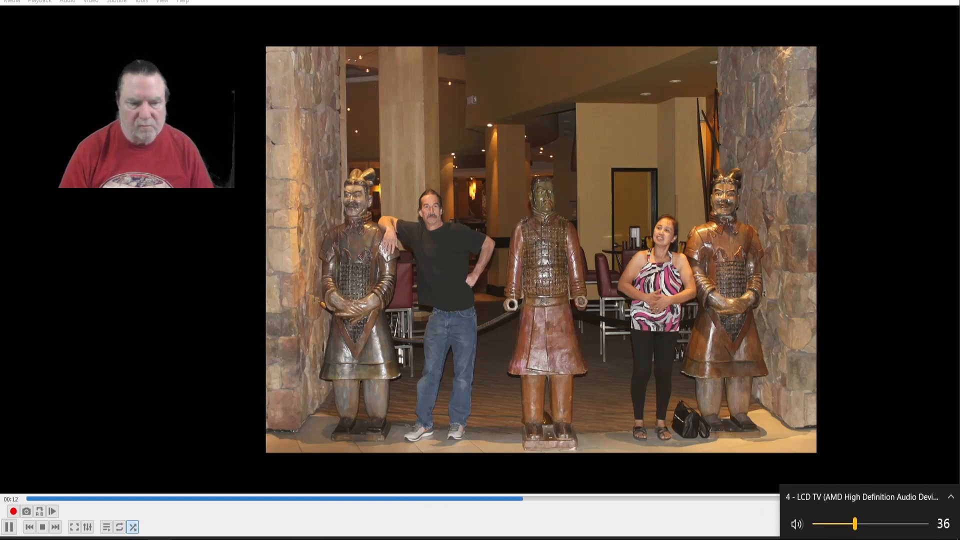
Step: Replay the rendered video from its beginning to review the spot removal
left_click(2, 527)
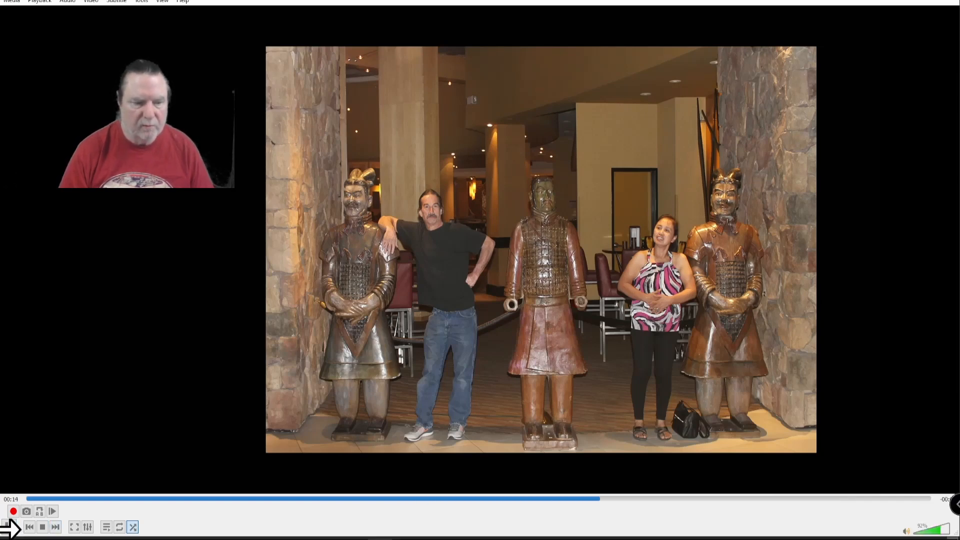
left_click(29, 499)
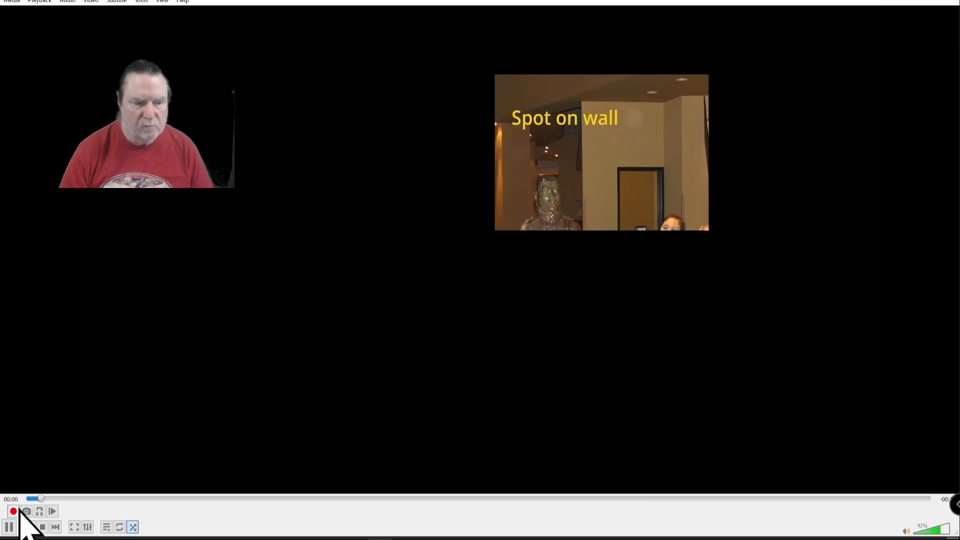